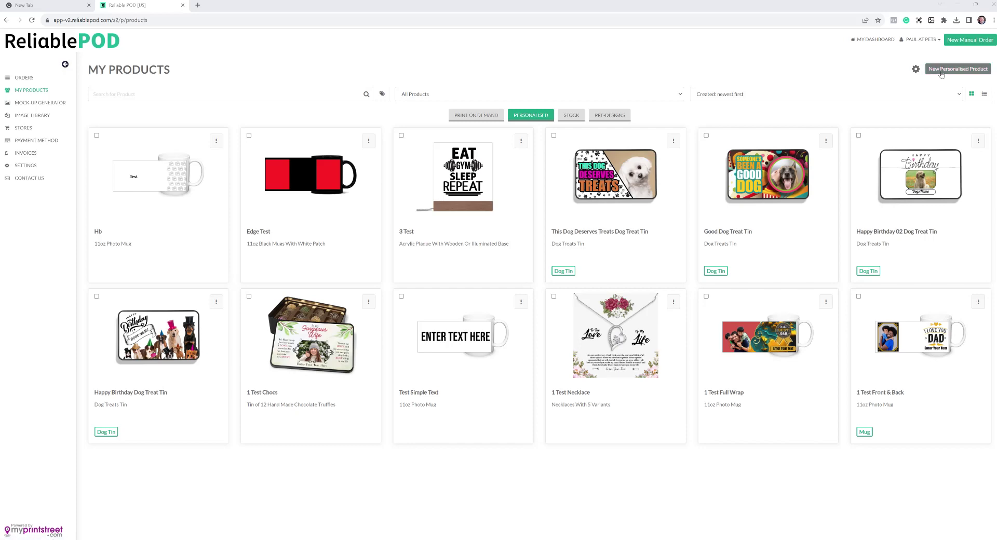
Step: Create a new personalised product from the Home Office category using the Glass Cutting Board and start designing it
{"action": "left_click", "coordinate": [941, 74]}
{"action": "scroll", "coordinate": [226, 249], "scroll_direction": "down", "scroll_amount": 3}
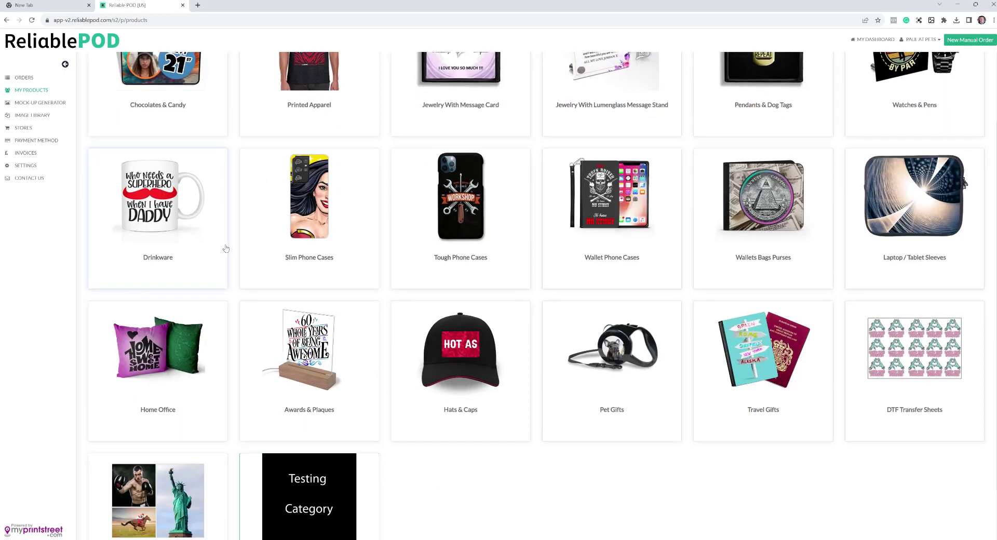
{"action": "scroll", "coordinate": [226, 248], "scroll_direction": "down", "scroll_amount": 1}
{"action": "left_click", "coordinate": [181, 294]}
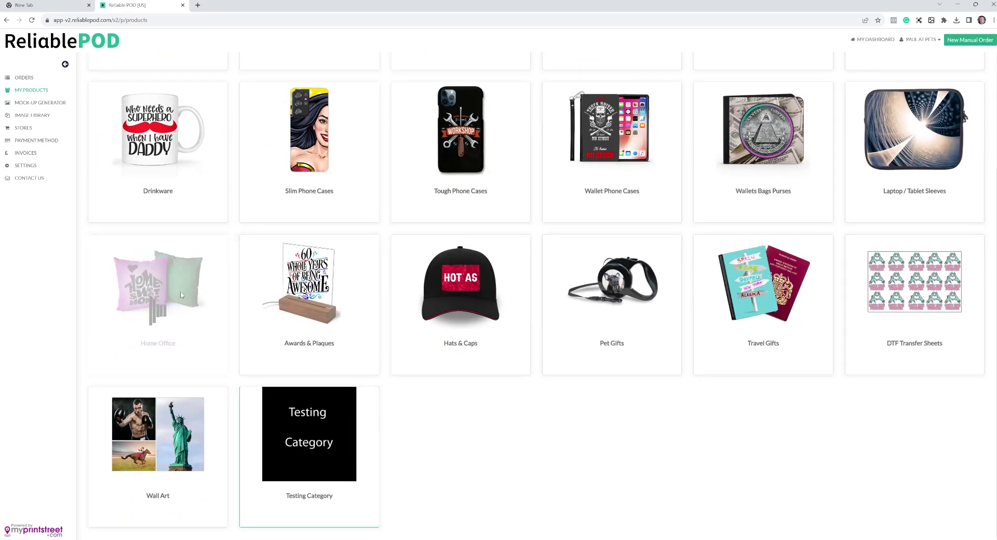
{"action": "scroll", "coordinate": [758, 281], "scroll_direction": "down", "scroll_amount": 3}
{"action": "left_click", "coordinate": [756, 281]}
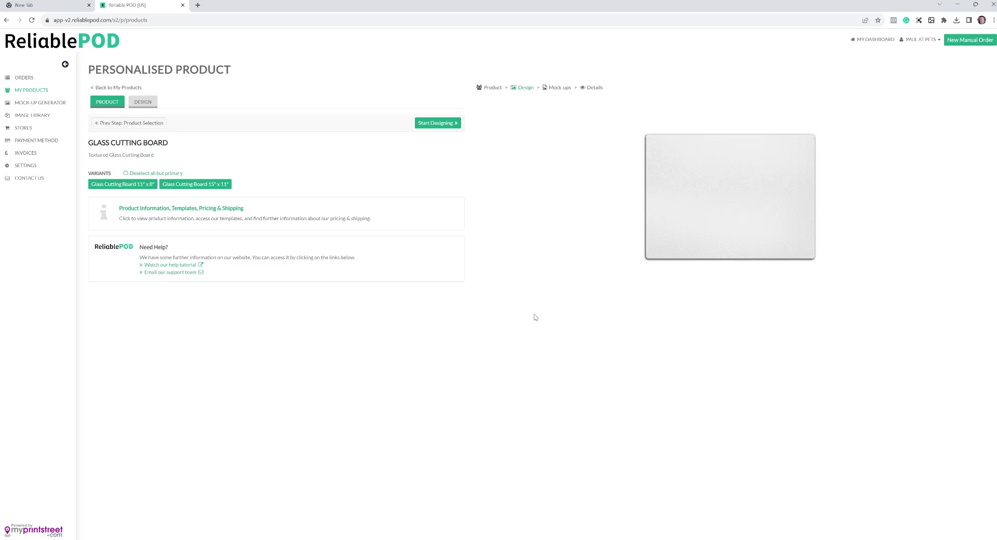
{"action": "left_click", "coordinate": [453, 126]}
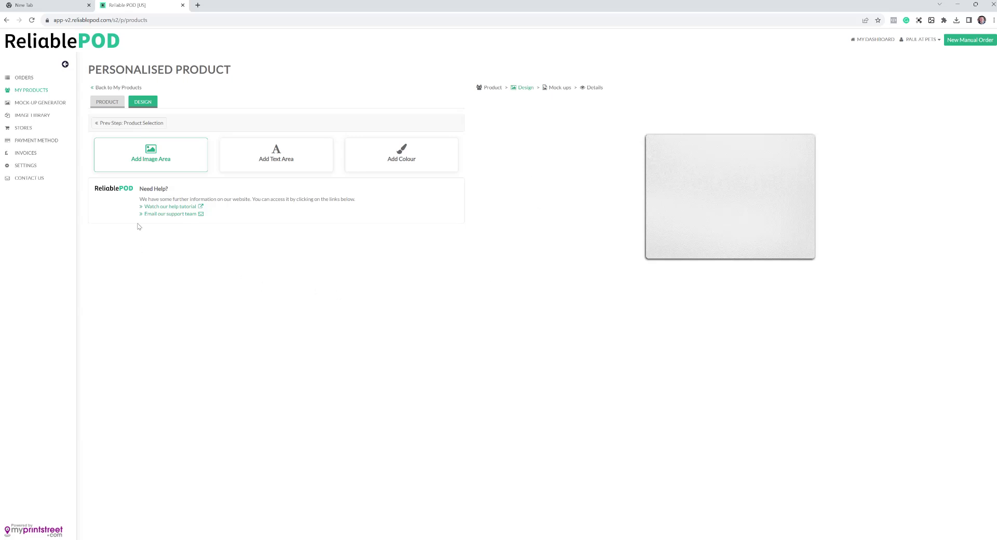
Step: Add an image area with consumer upload disabled and upload the "Test 1" artwork as its static image
{"action": "left_click", "coordinate": [161, 154]}
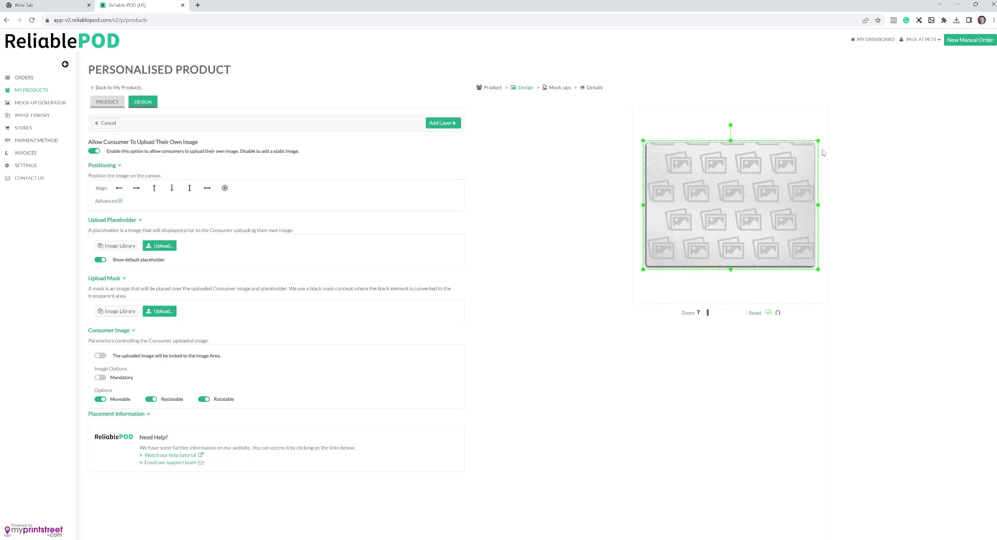
{"action": "left_click", "coordinate": [95, 152]}
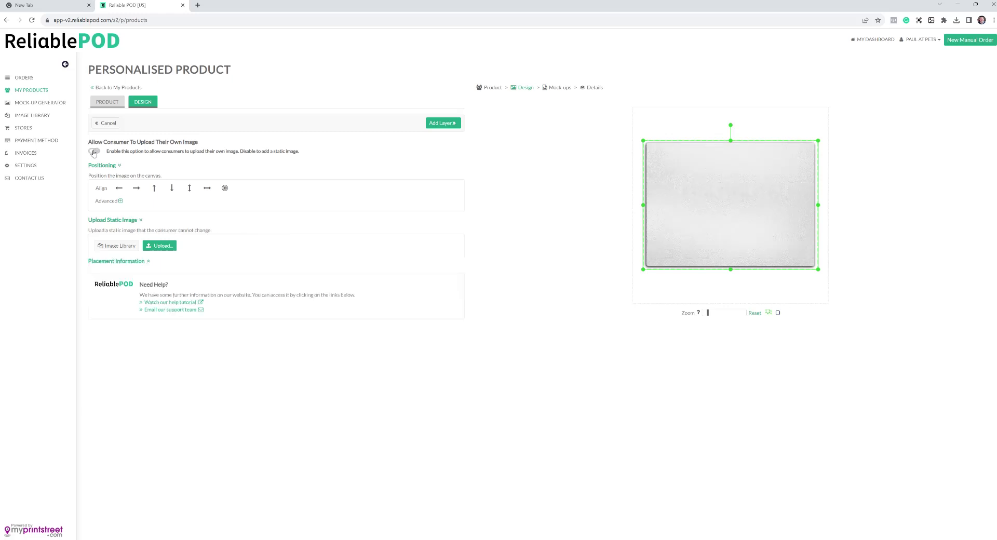
{"action": "left_click_drag", "start_coordinate": [116, 142], "coordinate": [225, 145]}
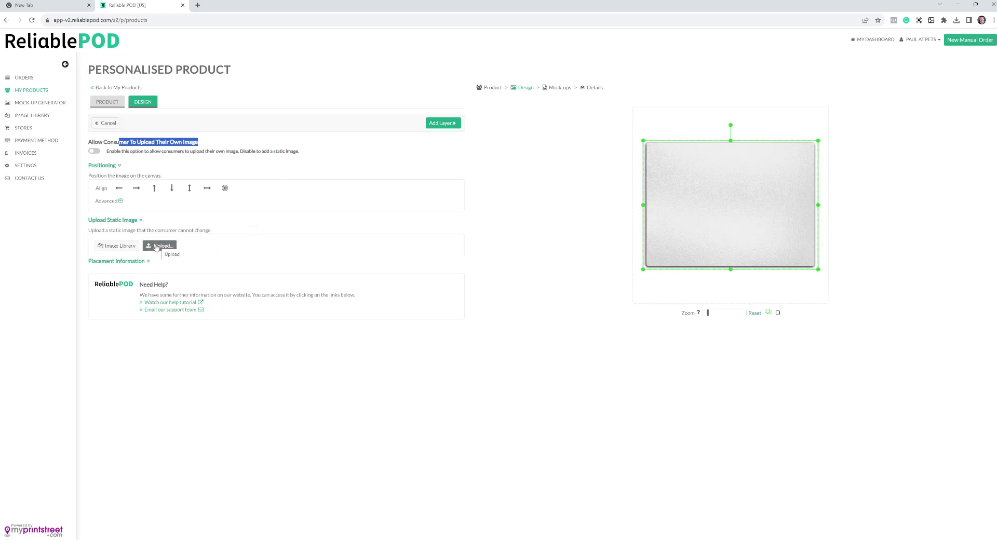
{"action": "left_click", "coordinate": [155, 249]}
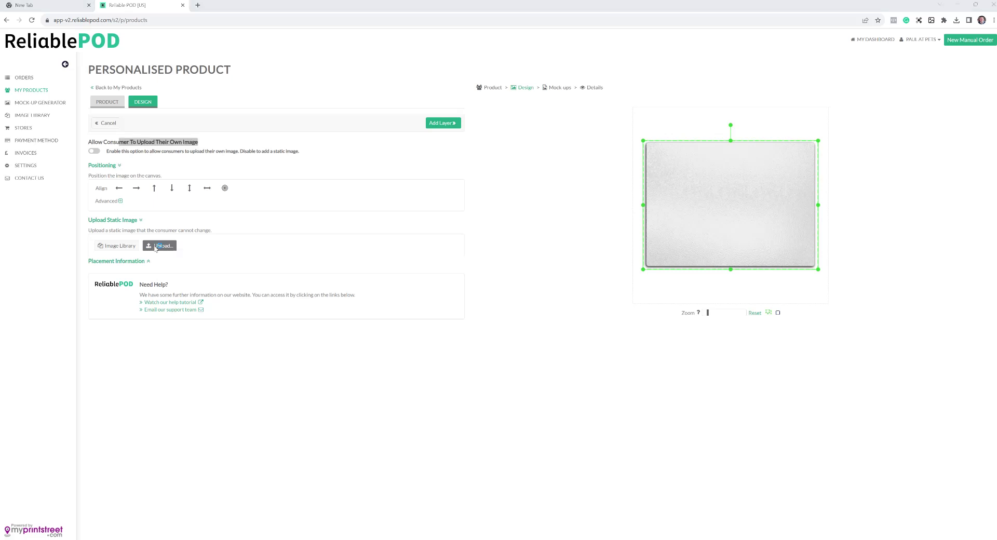
{"action": "left_click", "coordinate": [256, 174]}
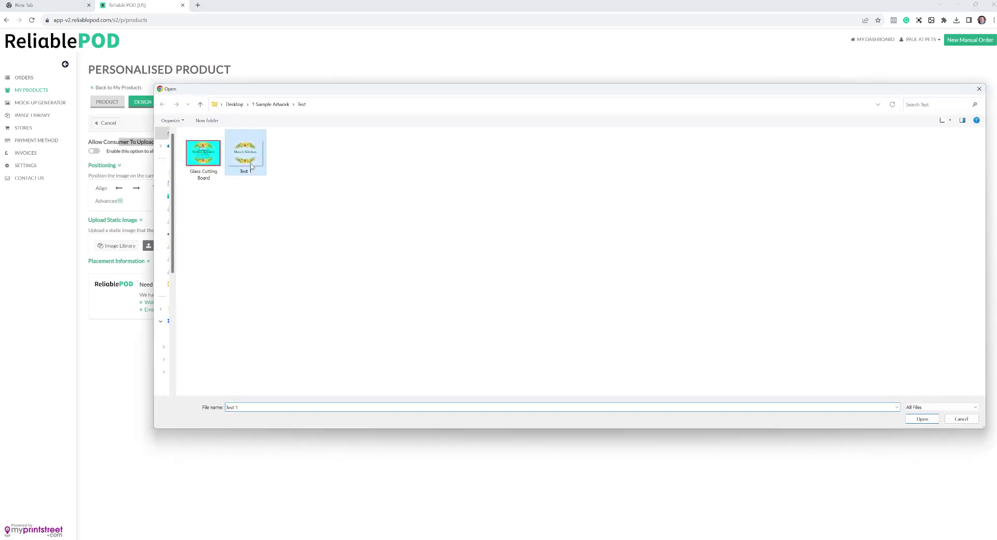
{"action": "left_click", "coordinate": [922, 419]}
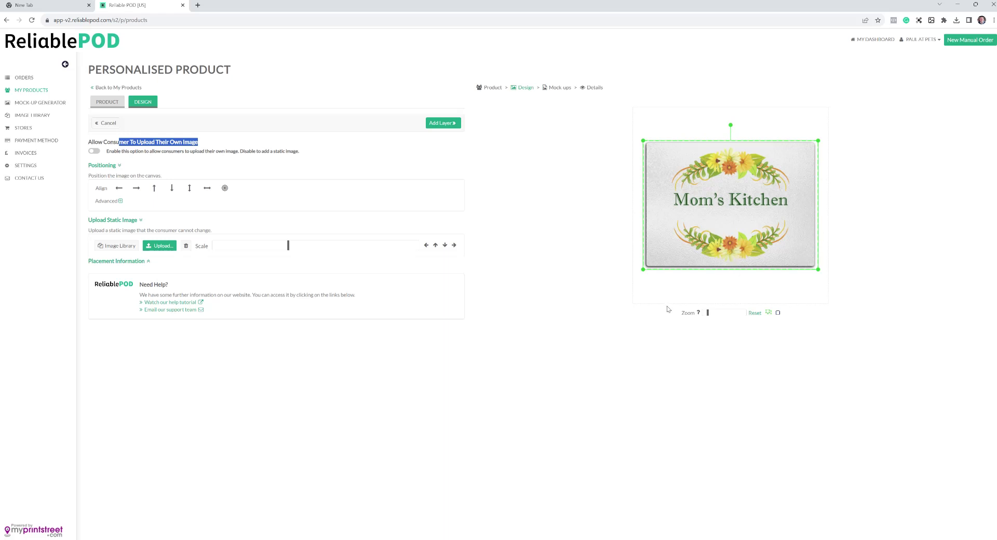
Step: Save the static image as a layer of the design and lock that layer
{"action": "left_click", "coordinate": [515, 135]}
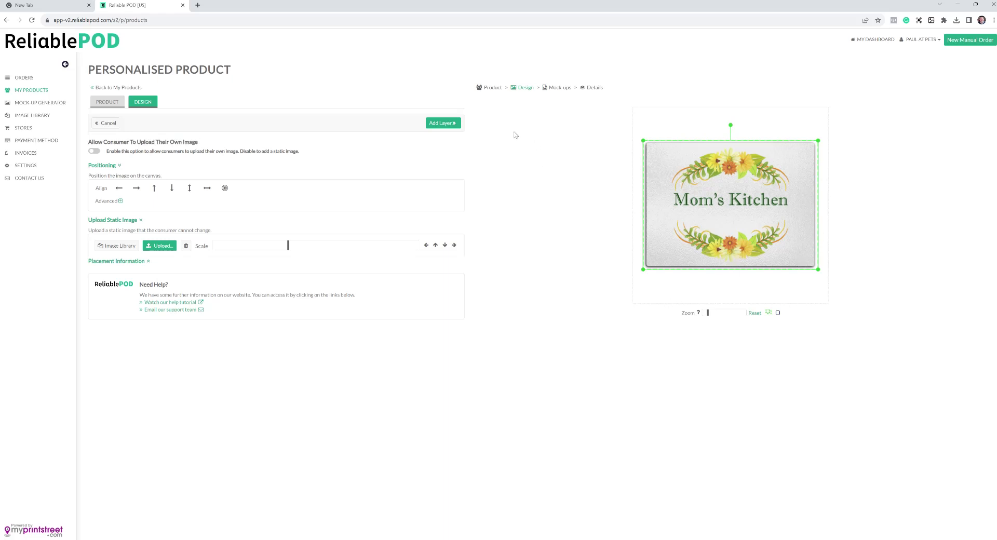
{"action": "left_click", "coordinate": [447, 124]}
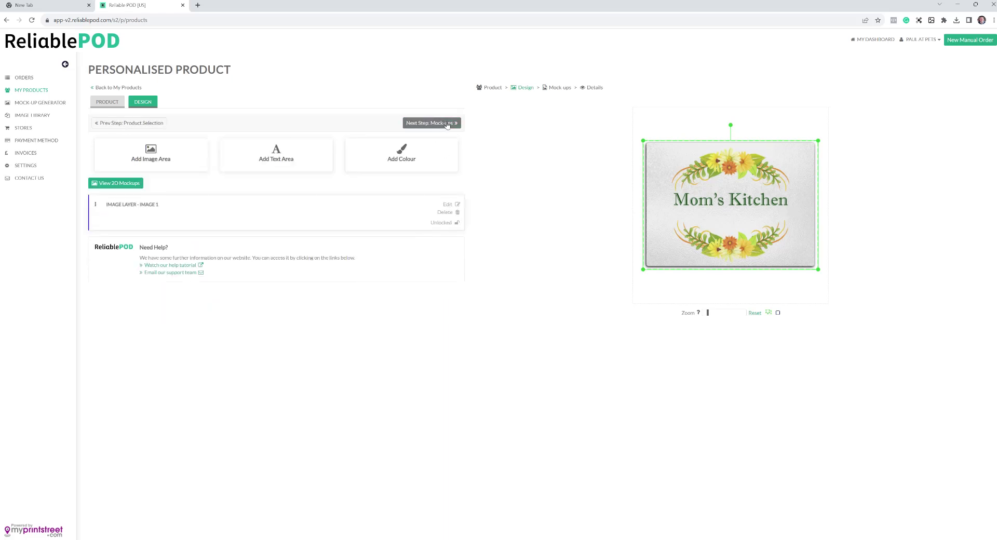
{"action": "left_click", "coordinate": [458, 223]}
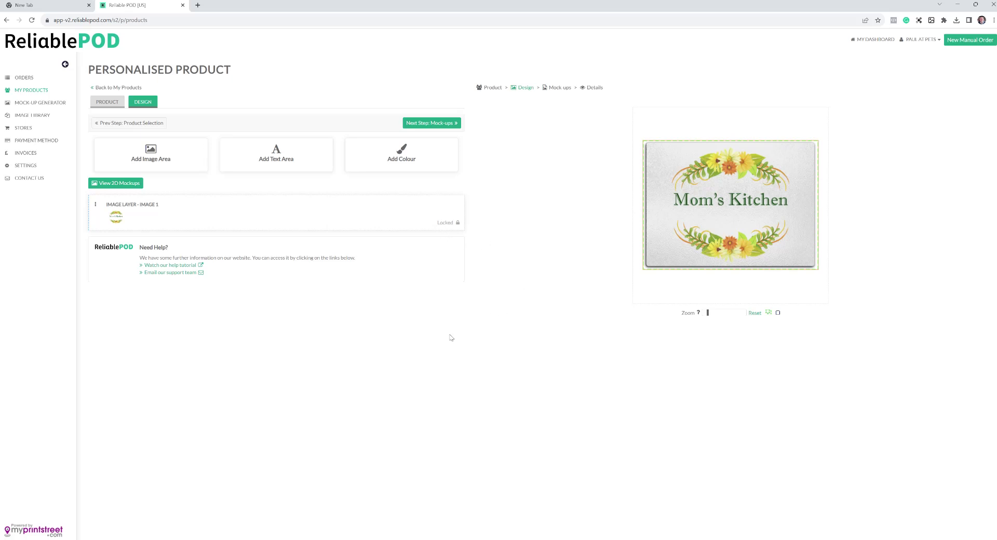
Step: Add a consumer text area about 284 wide and 26 high just below "Mom's Kitchen" and centre it horizontally
{"action": "left_click", "coordinate": [299, 161]}
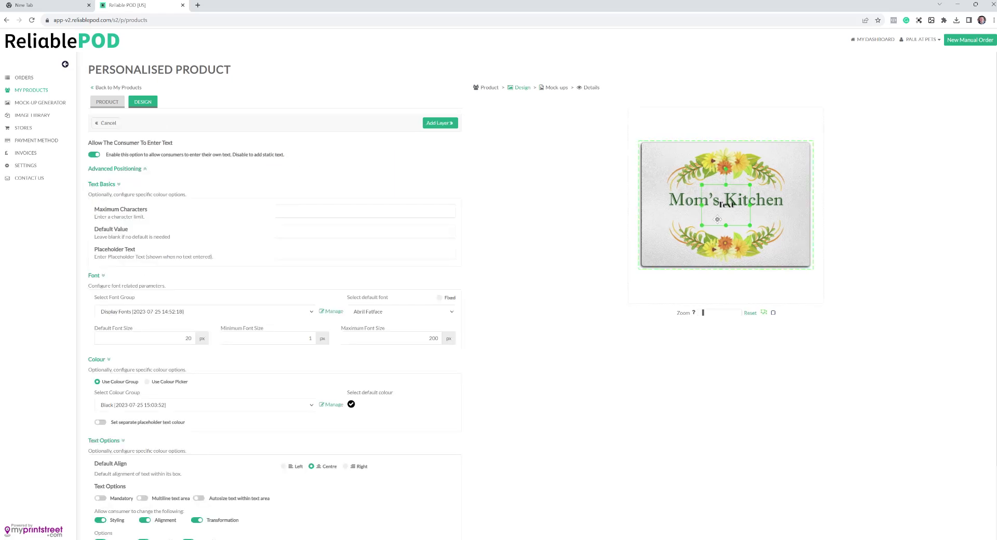
{"action": "left_click_drag", "start_coordinate": [726, 185], "coordinate": [783, 215]}
{"action": "left_click_drag", "start_coordinate": [703, 215], "coordinate": [671, 217]}
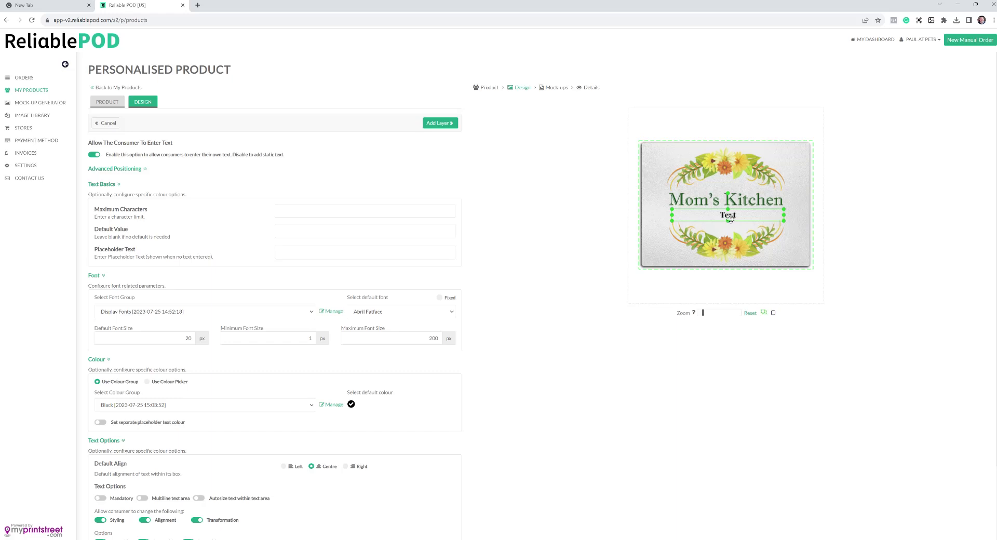
{"action": "left_click_drag", "start_coordinate": [728, 222], "coordinate": [727, 218]}
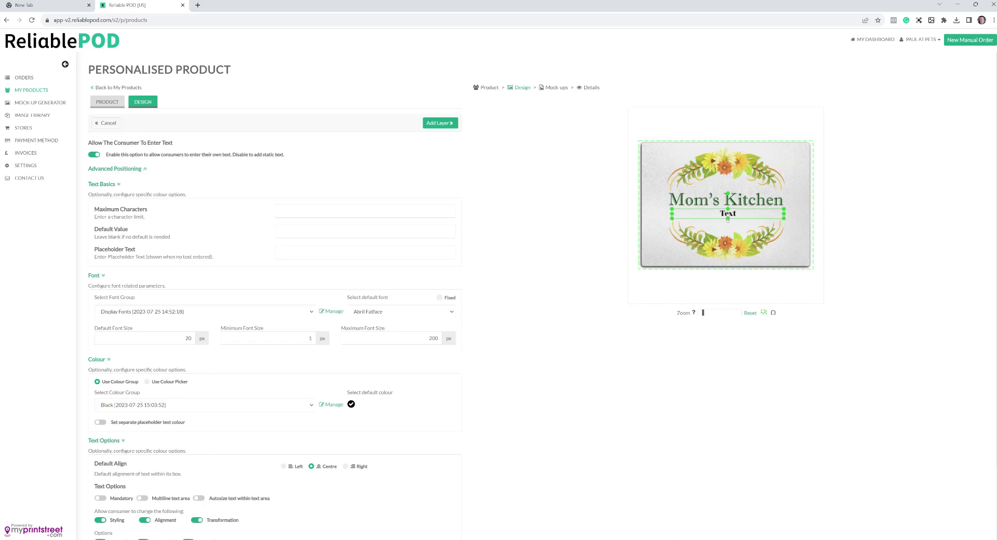
{"action": "left_click_drag", "start_coordinate": [727, 208], "coordinate": [727, 207]}
{"action": "left_click", "coordinate": [145, 170]}
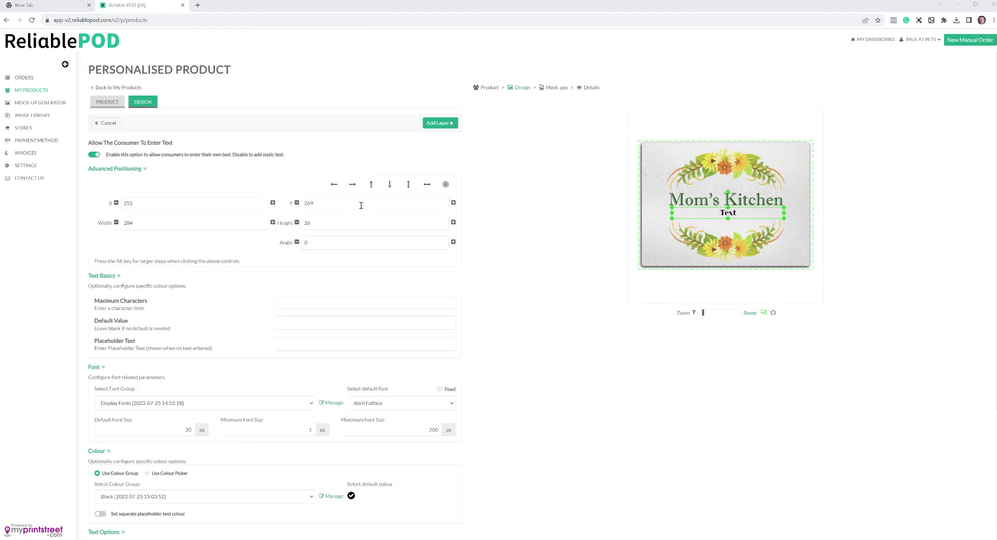
{"action": "left_click", "coordinate": [426, 186]}
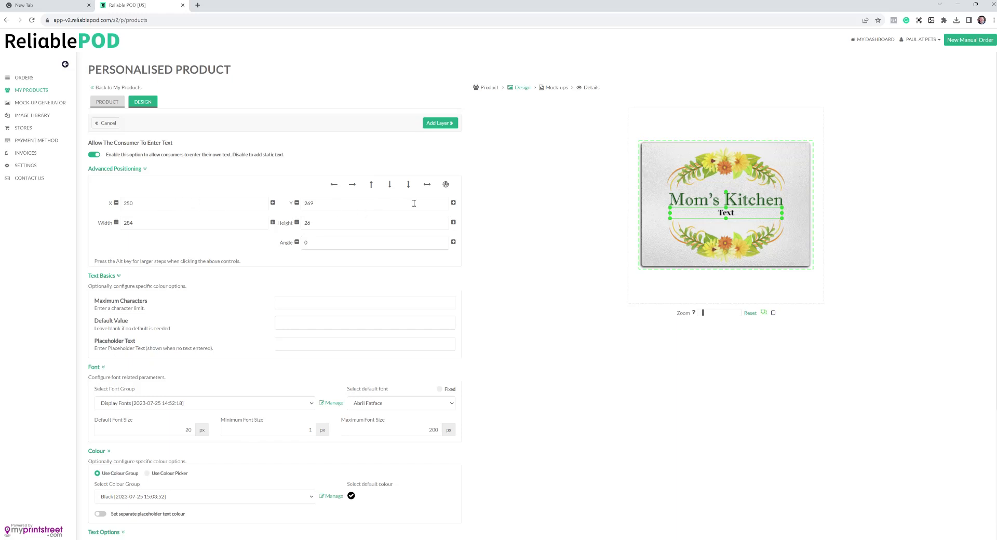
{"action": "left_click", "coordinate": [146, 169]}
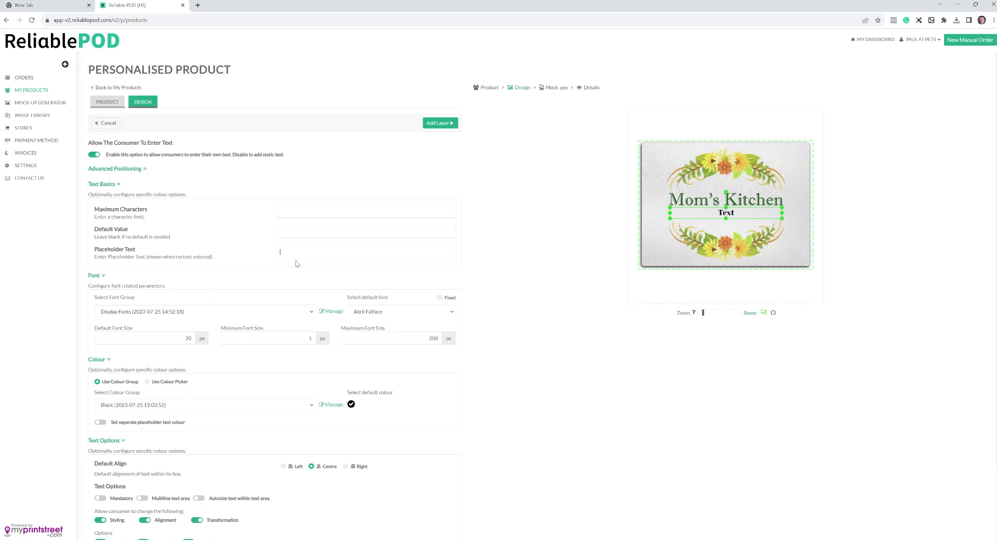
Step: Set the text area's placeholder to "Enter Your Text Here" and its maximum characters to 25
{"action": "type", "text": "Enter Your Text Here"}
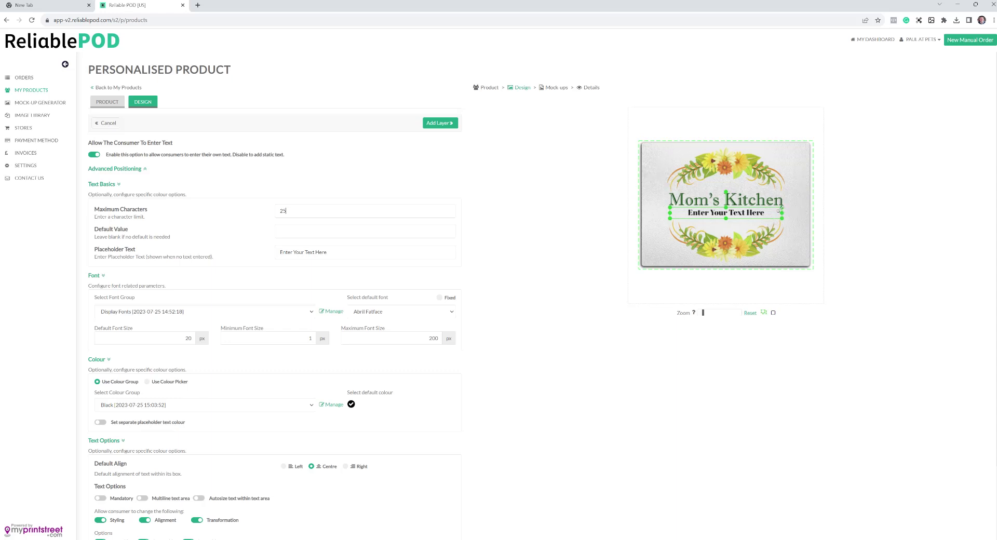
Step: Try black and red guide colours for the text area's outline and return the guides to green
{"action": "left_click", "coordinate": [763, 314]}
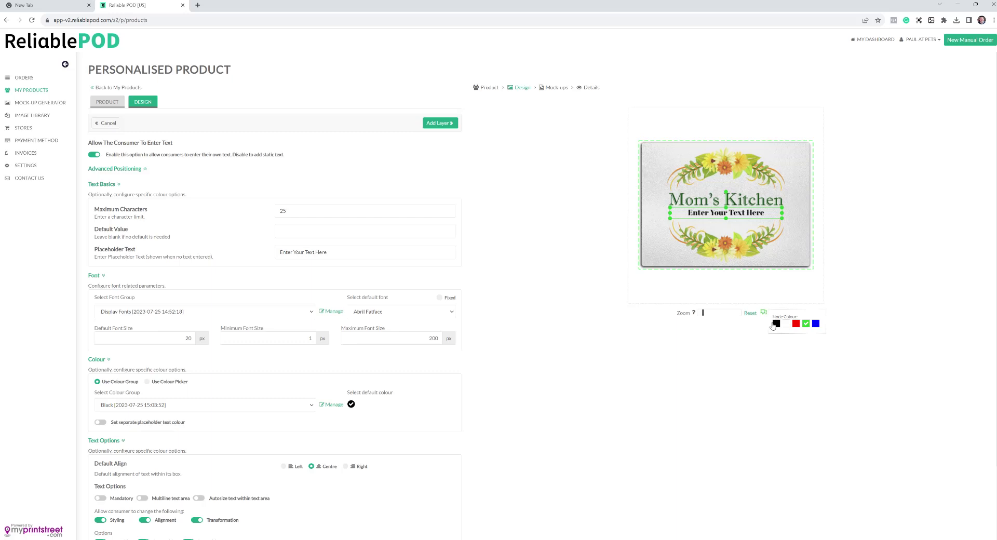
{"action": "left_click", "coordinate": [775, 324]}
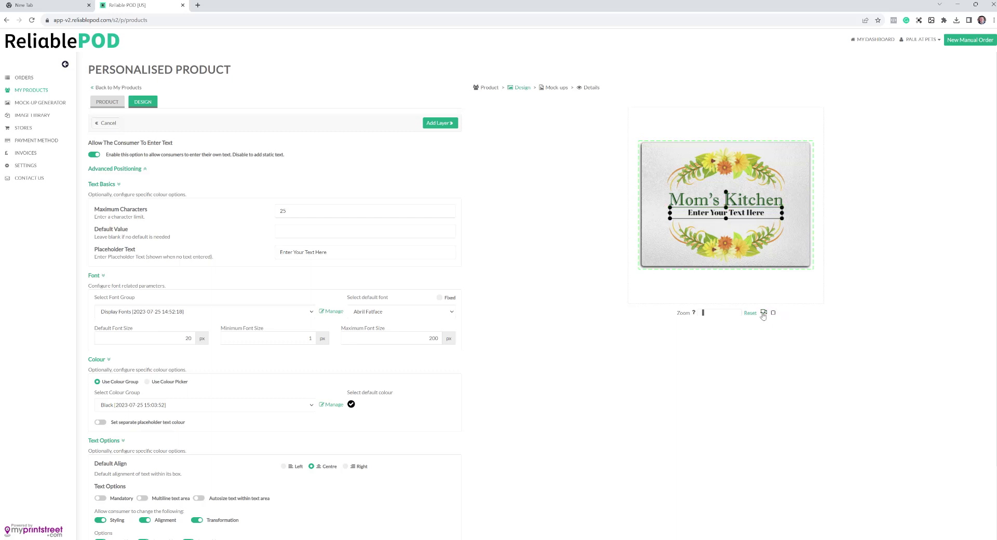
{"action": "left_click", "coordinate": [763, 312]}
{"action": "left_click", "coordinate": [796, 324]}
{"action": "left_click", "coordinate": [764, 313]}
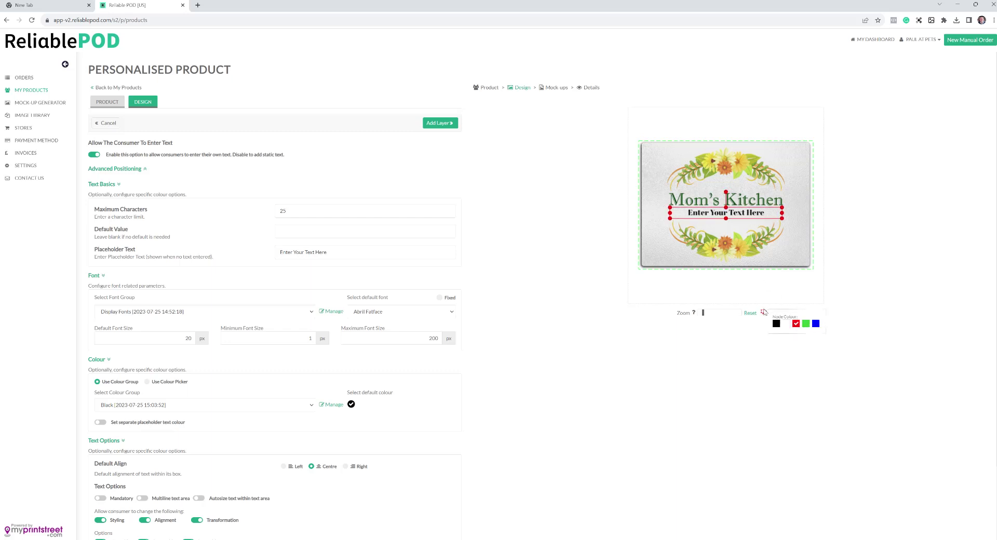
{"action": "left_click", "coordinate": [805, 324]}
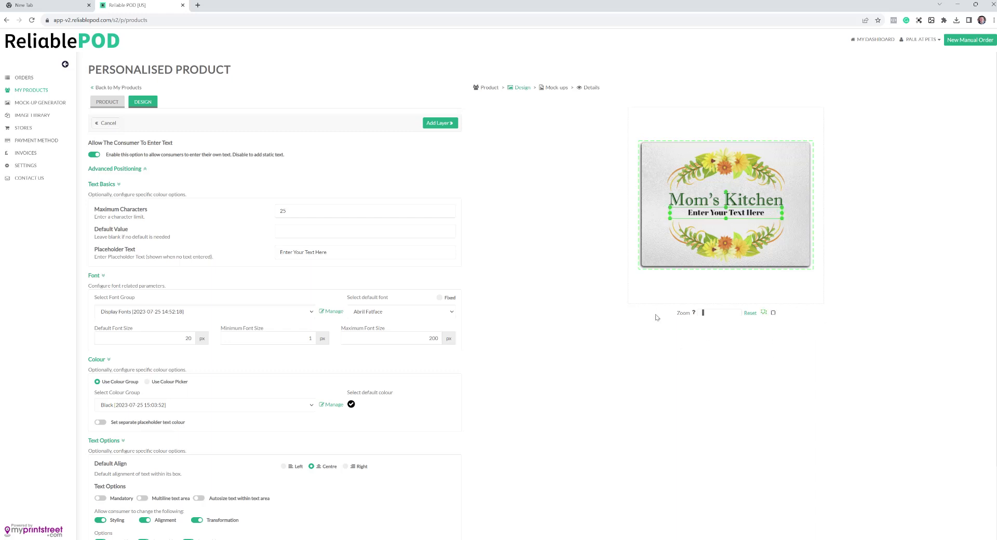
Step: Choose the Handwriting Fonts group for the text area and make Dancing Script its fixed default font
{"action": "left_click", "coordinate": [284, 314]}
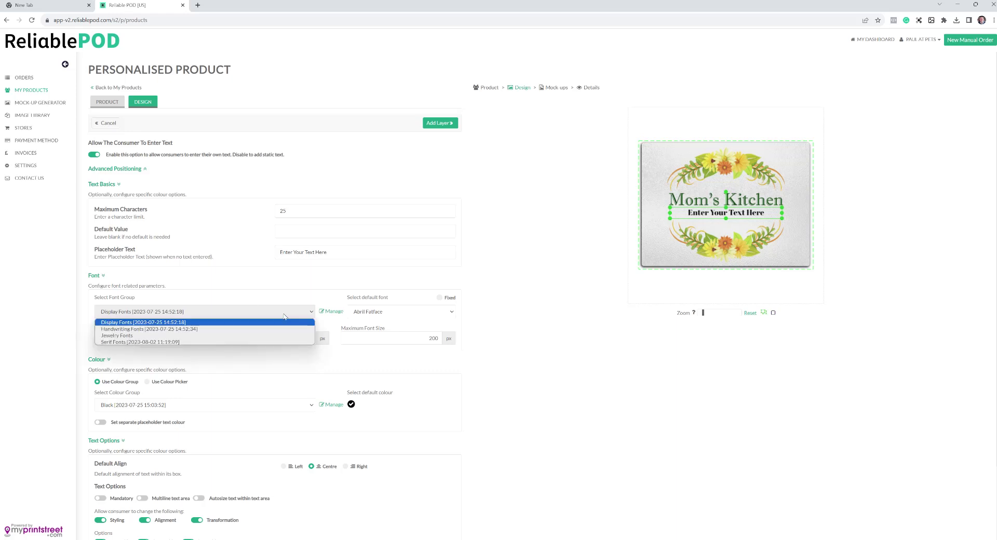
{"action": "left_click", "coordinate": [240, 329]}
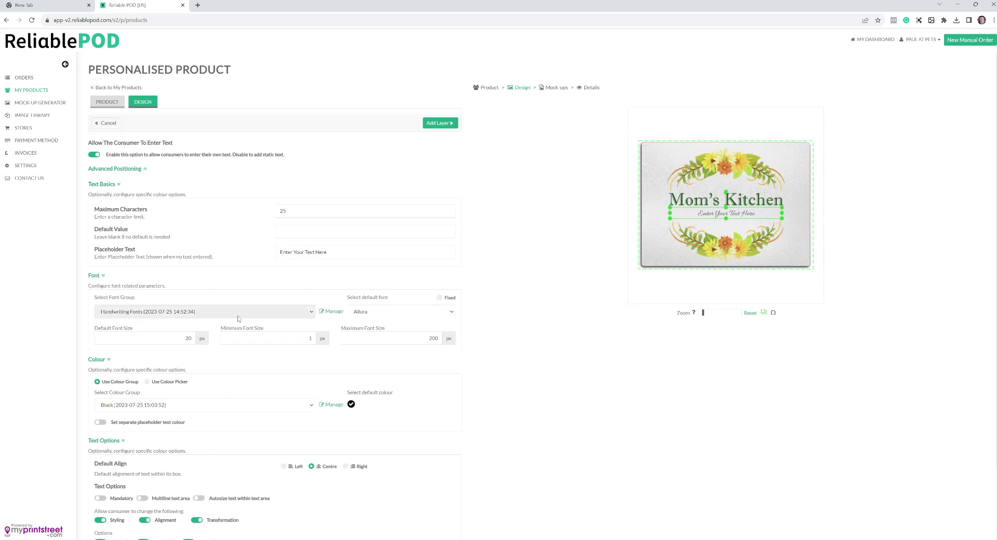
{"action": "left_click", "coordinate": [376, 315]}
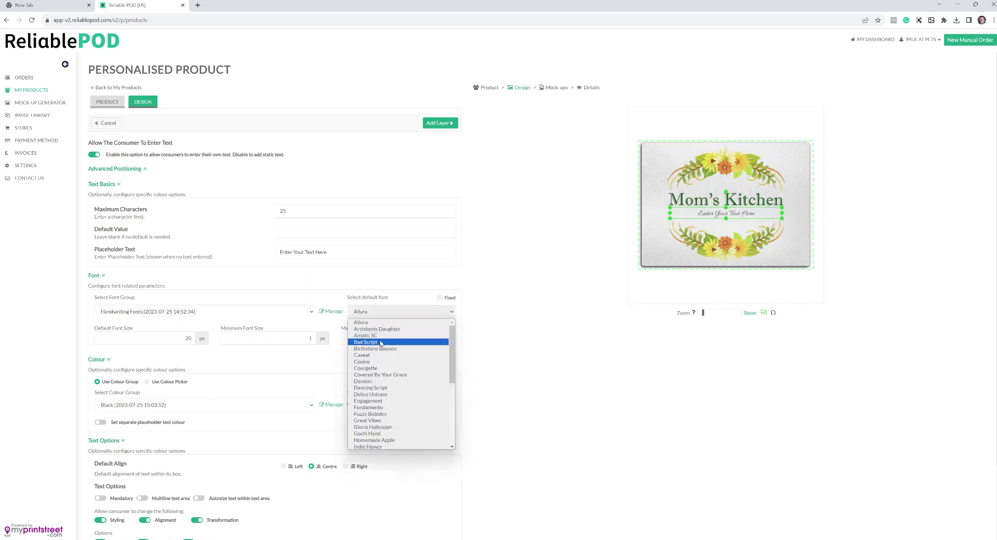
{"action": "left_click", "coordinate": [386, 387]}
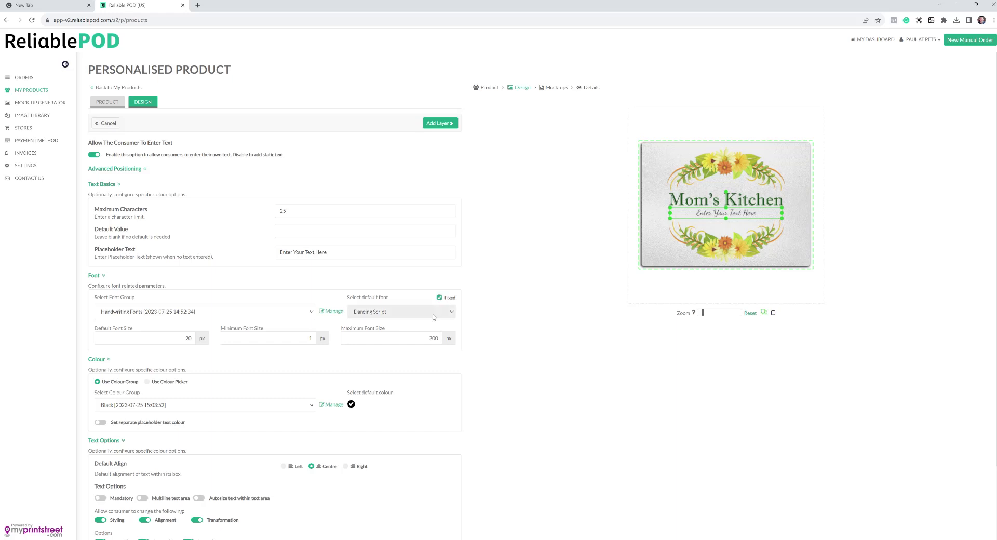
{"action": "left_click", "coordinate": [438, 313]}
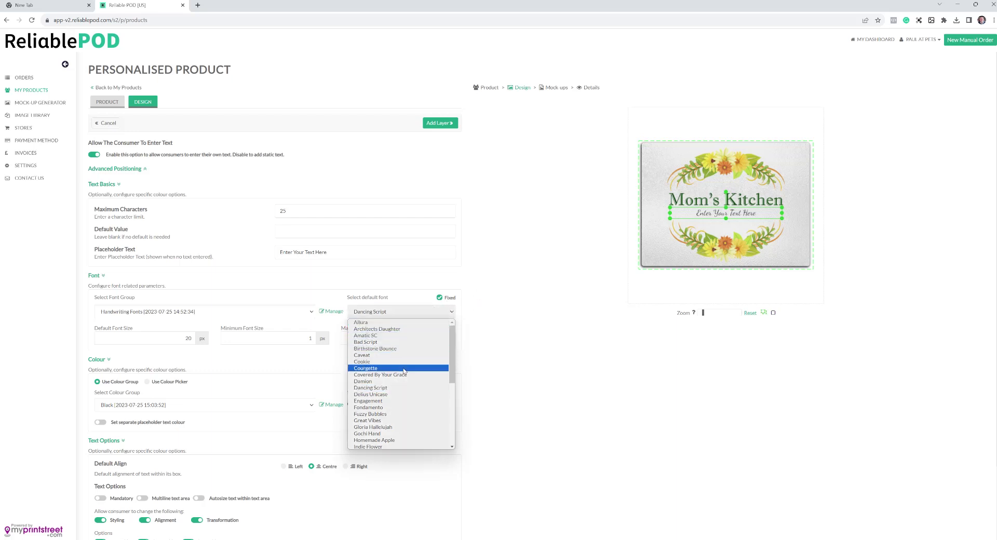
{"action": "left_click", "coordinate": [419, 388]}
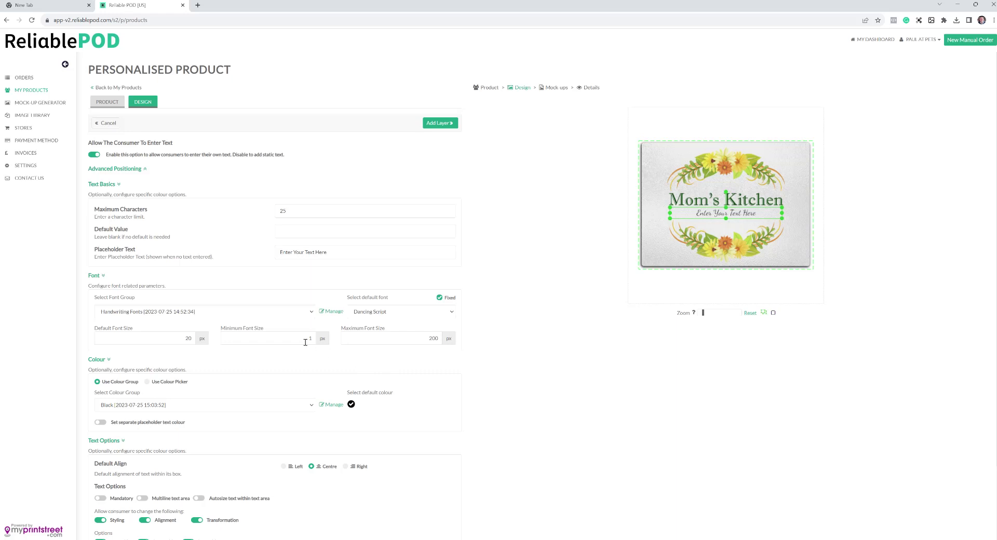
Step: Set the text area's font sizes to 22 px default, 18 px minimum and 22 px maximum
{"action": "double_click", "coordinate": [188, 338]}
{"action": "type", "text": "22"}
{"action": "left_click_drag", "start_coordinate": [313, 338], "coordinate": [273, 334]}
{"action": "type", "text": "18"}
{"action": "double_click", "coordinate": [433, 338]}
{"action": "type", "text": "22"}
Step: Switch the text area's colour to the colour picker and make #c46900 its fixed default colour
{"action": "scroll", "coordinate": [327, 327], "scroll_direction": "down", "scroll_amount": 1}
{"action": "scroll", "coordinate": [334, 328], "scroll_direction": "down", "scroll_amount": 1}
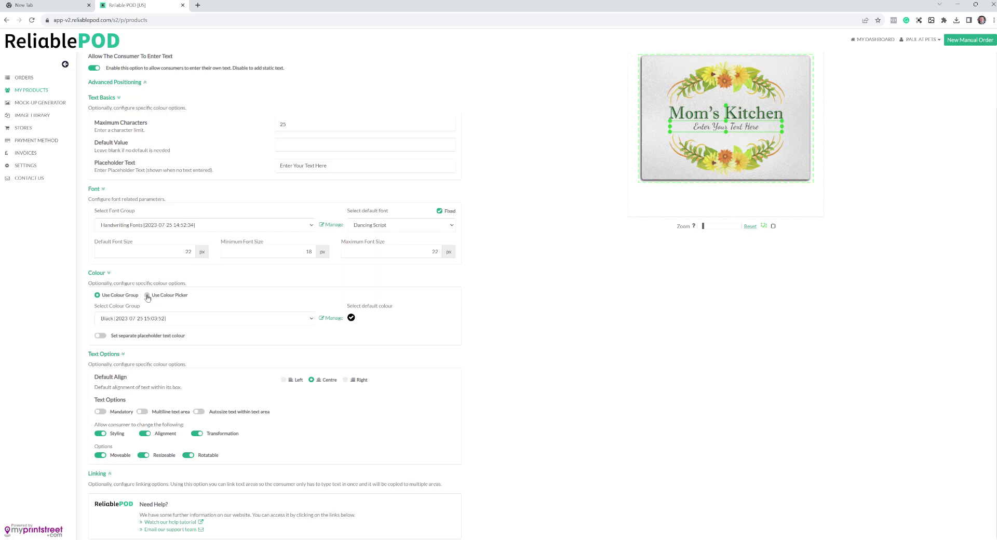
{"action": "left_click", "coordinate": [157, 319]}
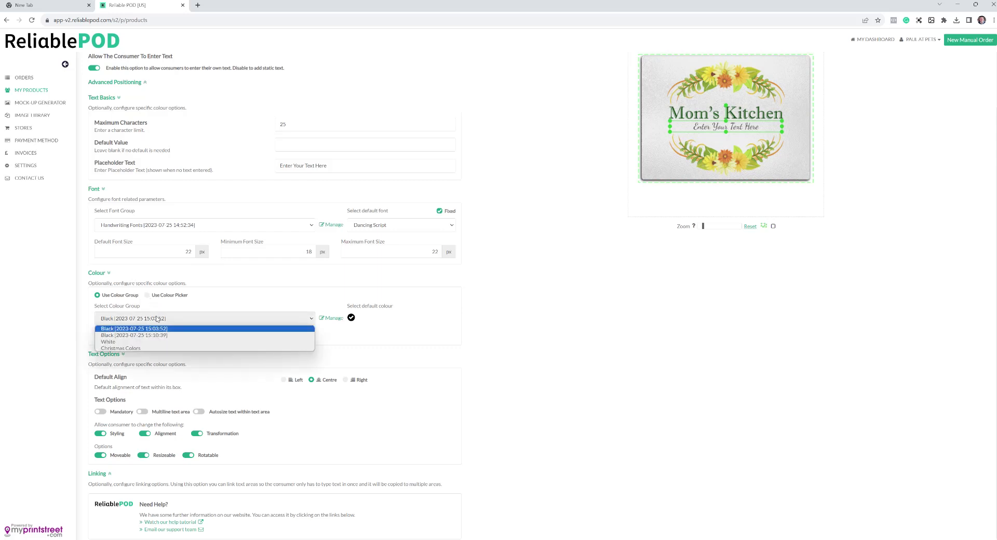
{"action": "left_click", "coordinate": [156, 318]}
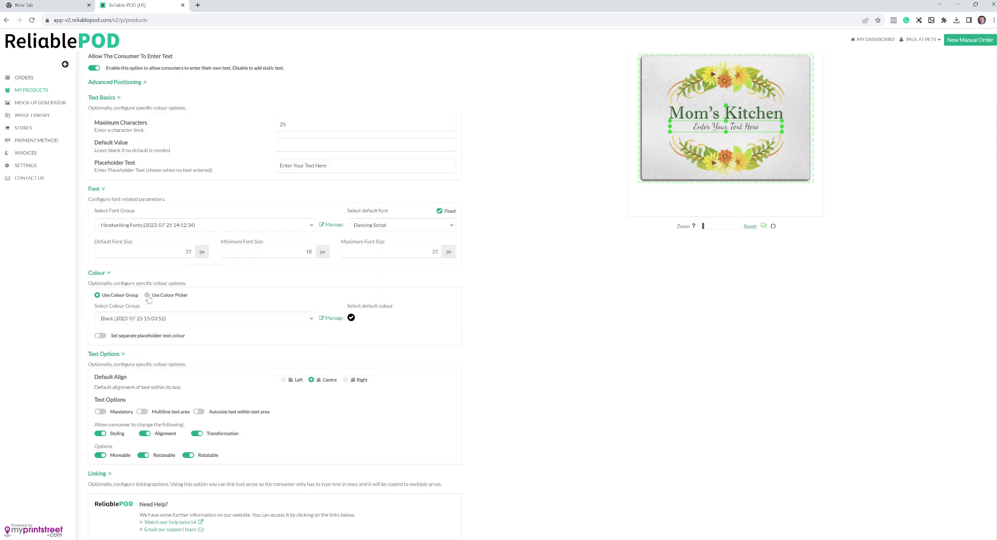
{"action": "left_click", "coordinate": [148, 296]}
{"action": "left_click", "coordinate": [138, 316]}
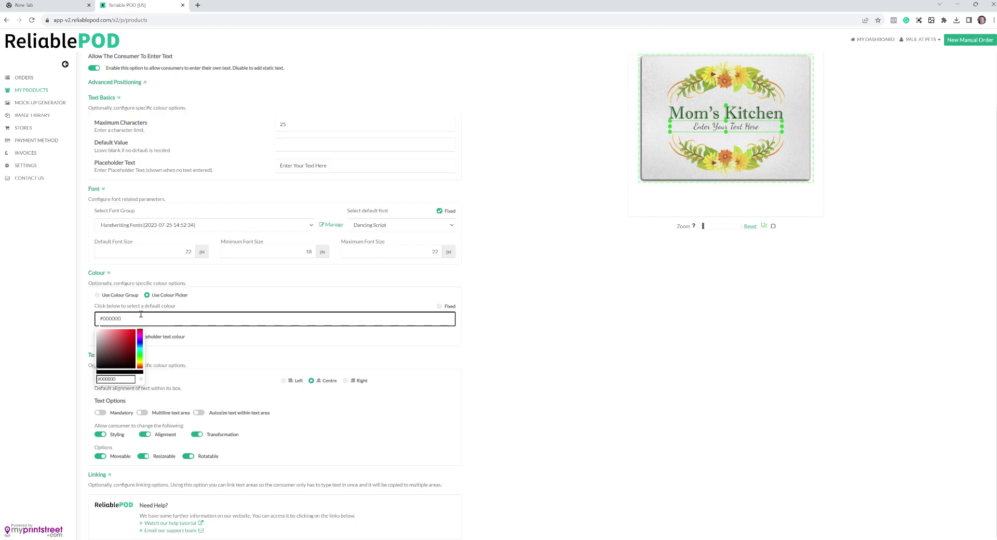
{"action": "key", "text": "BackSpace"}
{"action": "key", "text": "BackSpace"}
{"action": "key", "text": "BackSpace"}
{"action": "key", "text": "BackSpace"}
{"action": "key", "text": "BackSpace"}
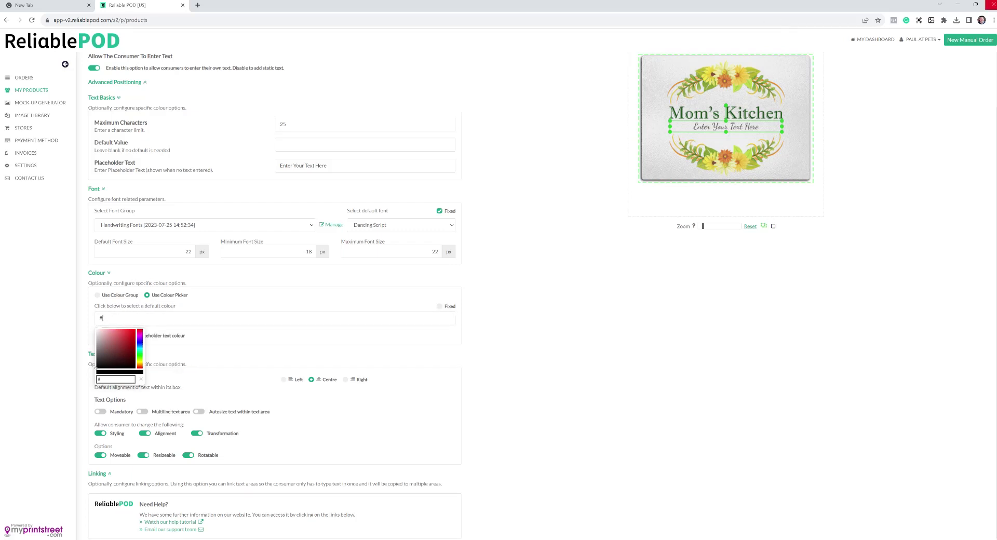
{"action": "type", "text": "c46900"}
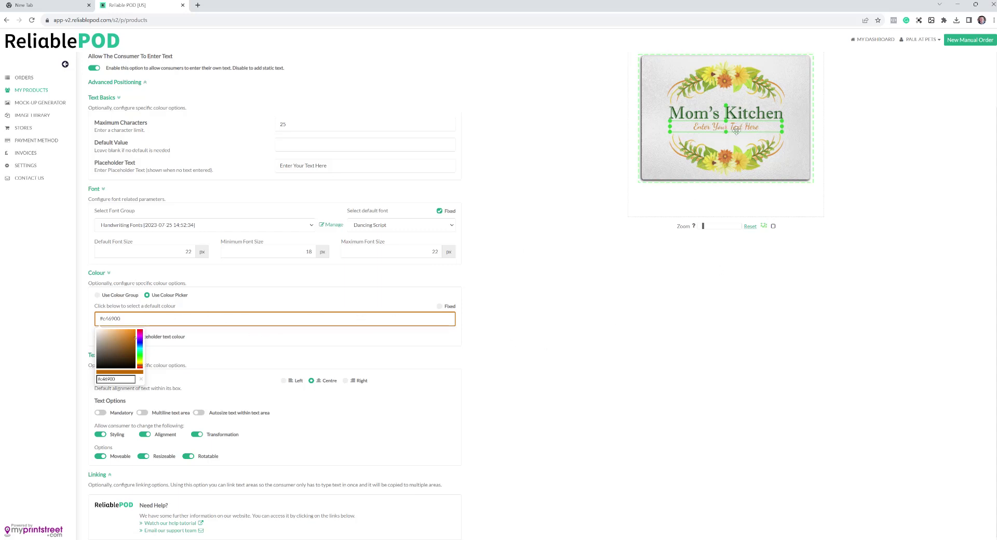
{"action": "left_click", "coordinate": [440, 306]}
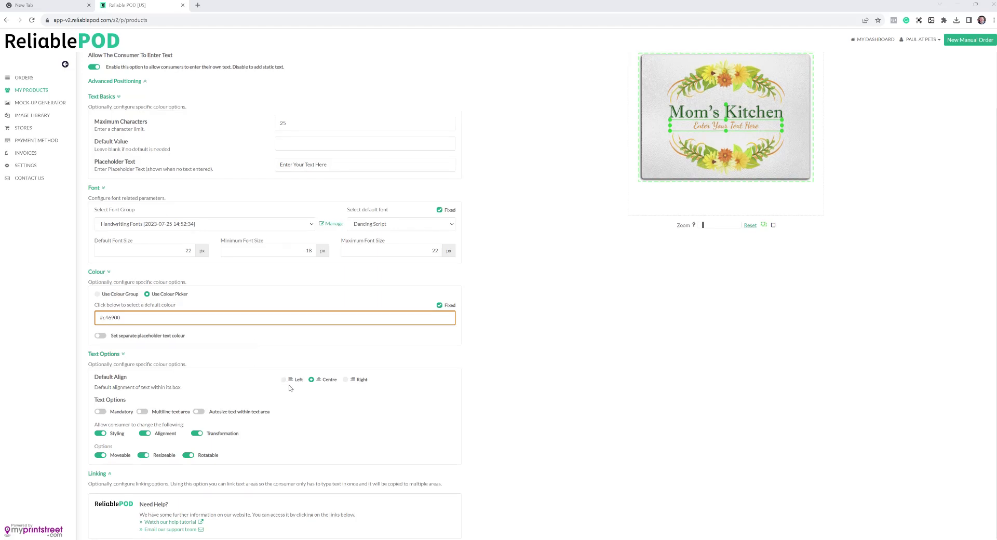
Step: Make the text area mandatory with autosized text, and stop consumers changing its styling, alignment and transformation
{"action": "left_click", "coordinate": [101, 412]}
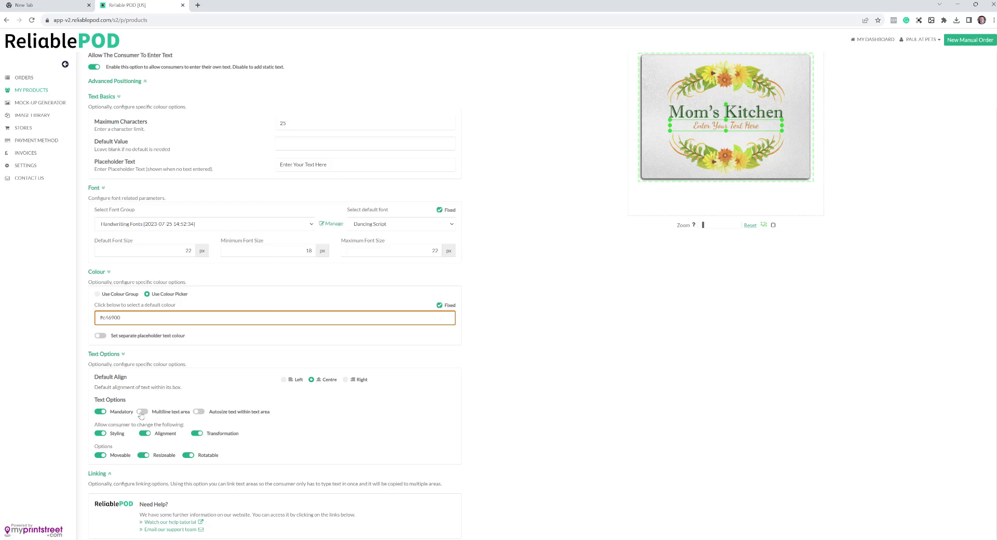
{"action": "left_click", "coordinate": [199, 411]}
{"action": "left_click", "coordinate": [199, 412]}
{"action": "left_click", "coordinate": [101, 433]}
{"action": "left_click", "coordinate": [143, 434]}
{"action": "left_click", "coordinate": [197, 433]}
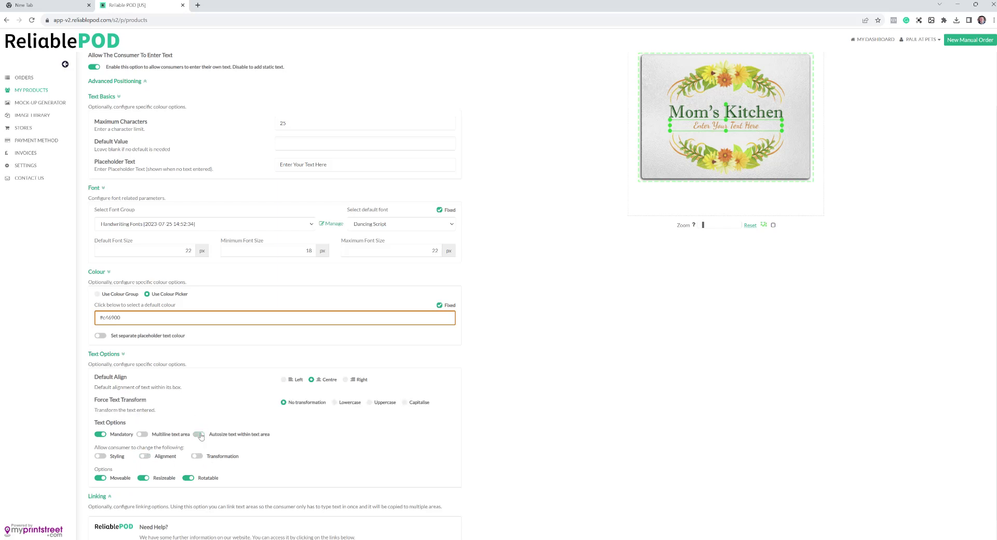
Step: Disable the Rotatable and Moveable options for the text area
{"action": "left_click", "coordinate": [188, 478]}
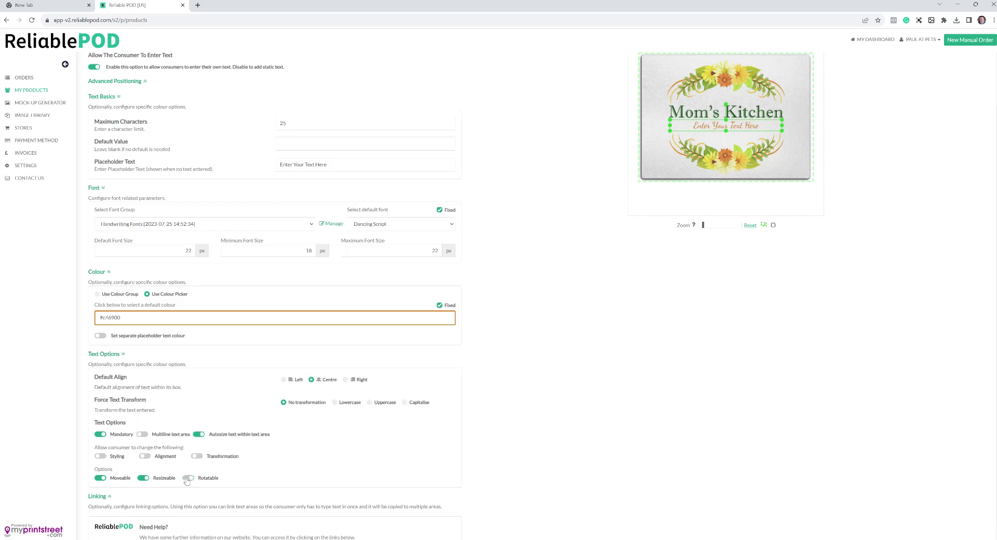
{"action": "left_click", "coordinate": [100, 478]}
{"action": "scroll", "coordinate": [360, 289], "scroll_direction": "down", "scroll_amount": 1}
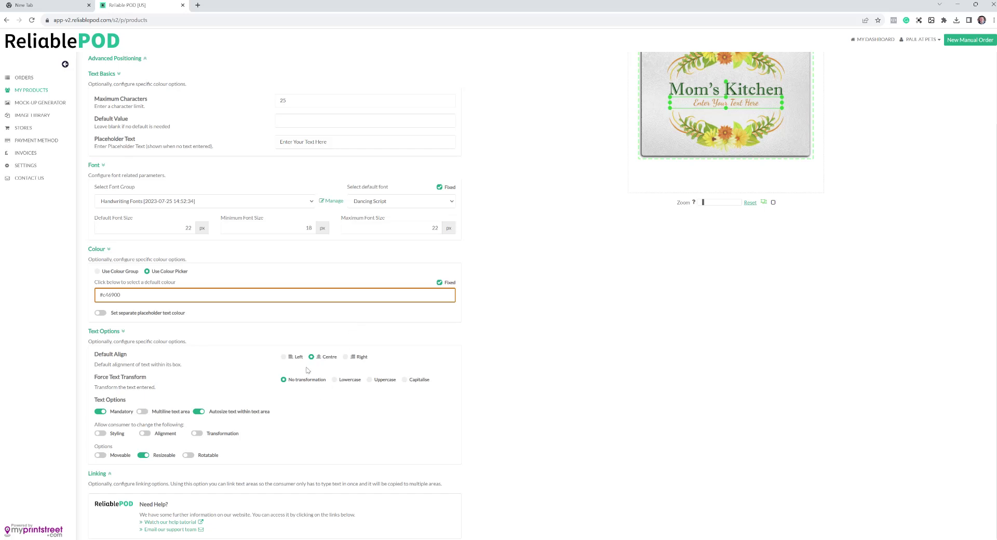
{"action": "left_click", "coordinate": [144, 455]}
{"action": "left_click", "coordinate": [144, 456]}
Step: Add the text layer to the design and confirm the design statement to proceed to the mock-ups
{"action": "scroll", "coordinate": [318, 420], "scroll_direction": "up", "scroll_amount": 1}
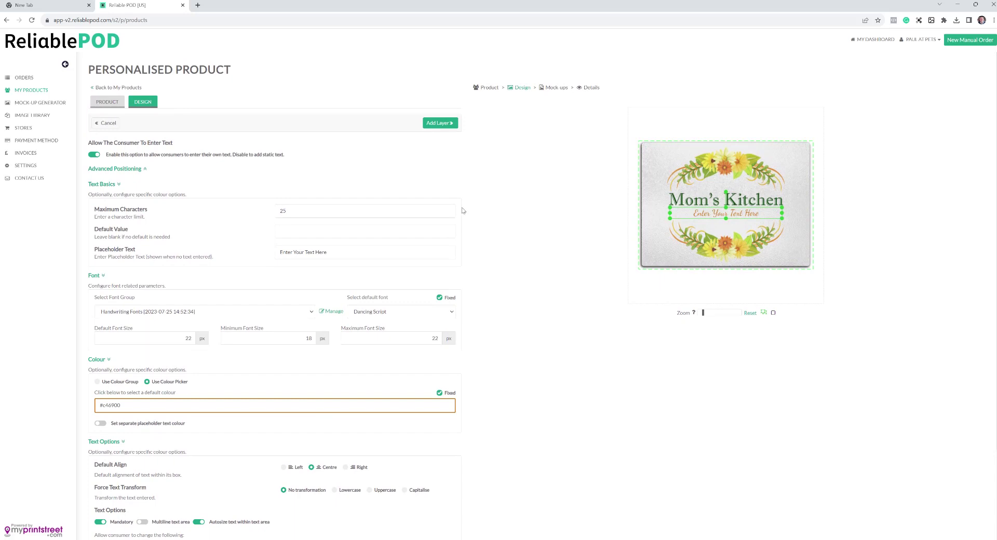
{"action": "left_click", "coordinate": [450, 124]}
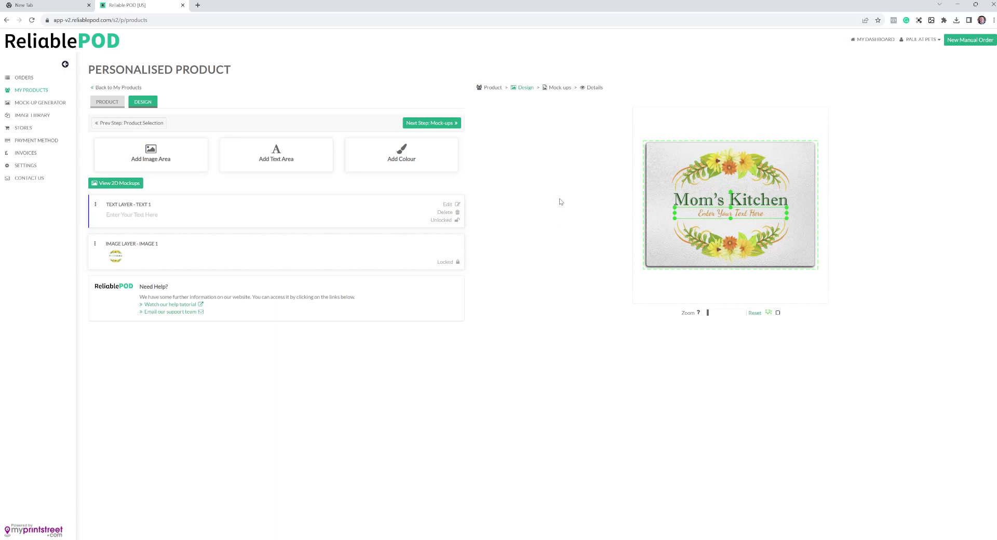
{"action": "left_click", "coordinate": [450, 124]}
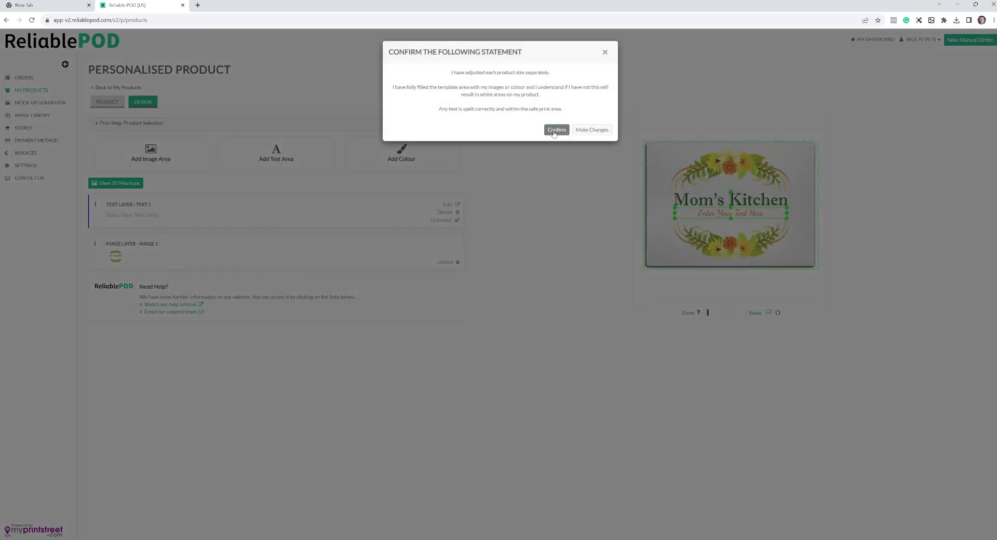
{"action": "left_click", "coordinate": [555, 131]}
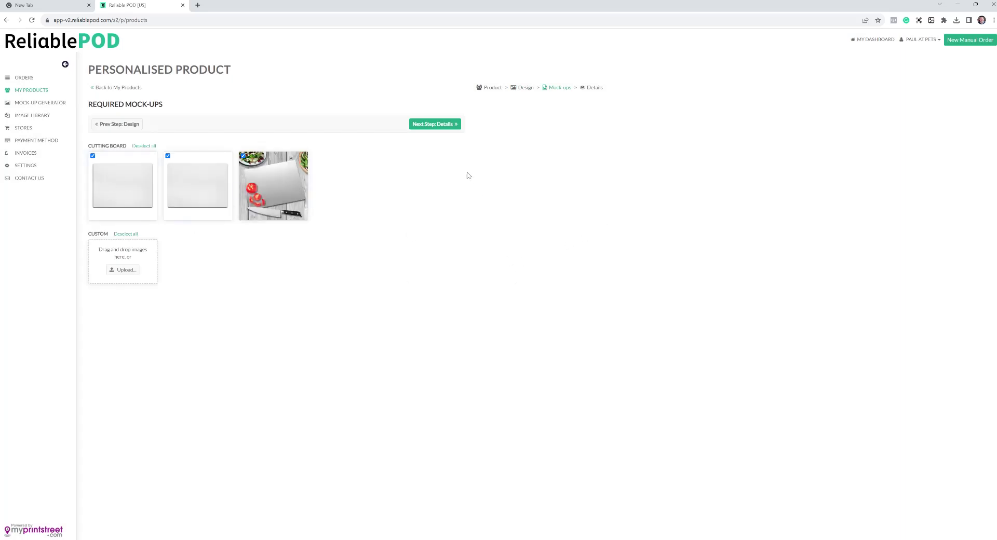
Step: Accept the selected cutting board mock-ups and create the product with the name "1 Test Cutting Board"
{"action": "left_click", "coordinate": [446, 125]}
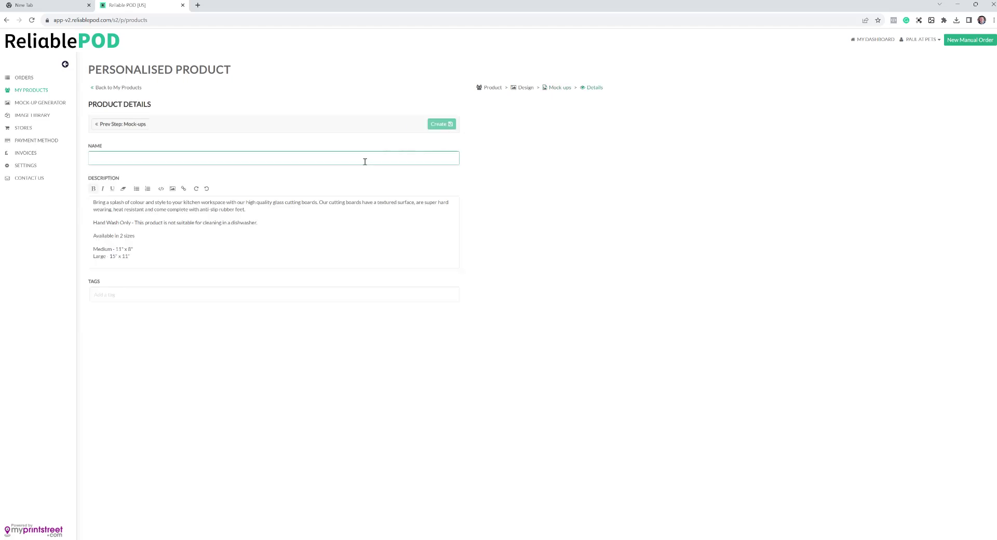
{"action": "type", "text": "1"}
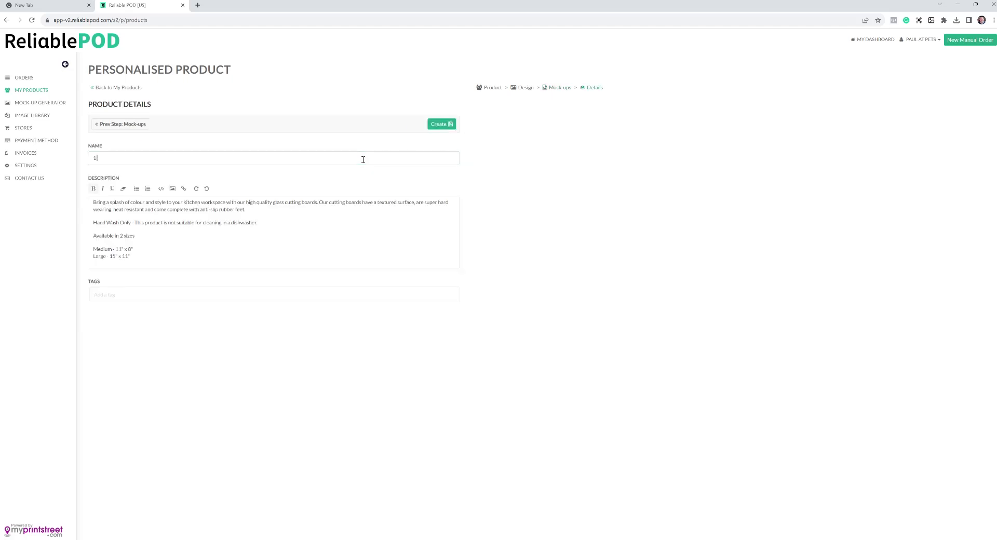
{"action": "type", "text": " Test Cutting Board"}
{"action": "left_click", "coordinate": [183, 293]}
{"action": "left_click", "coordinate": [449, 125]}
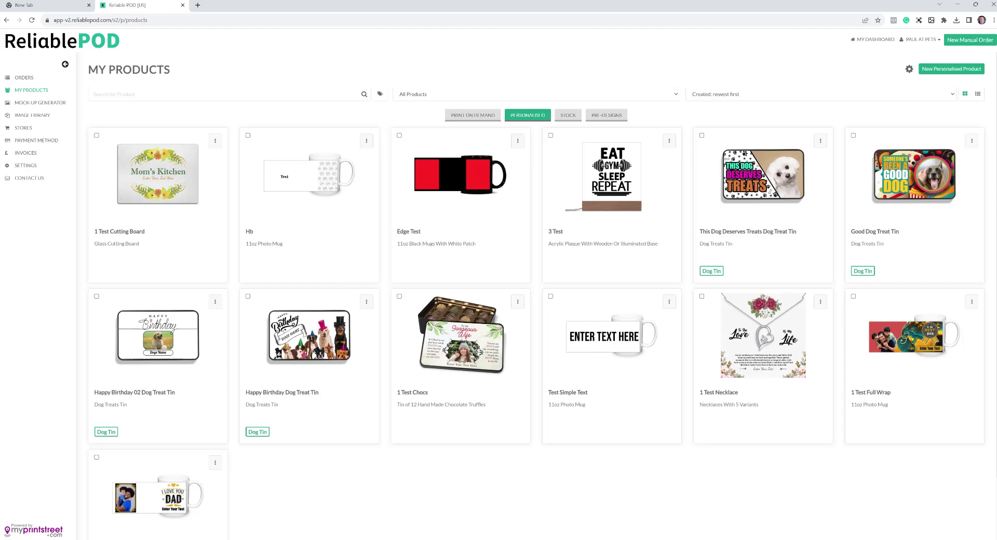
Step: Open the 1 Test Cutting Board product and launch its consumer configurator for the 11" x 8" variant
{"action": "left_click", "coordinate": [175, 162]}
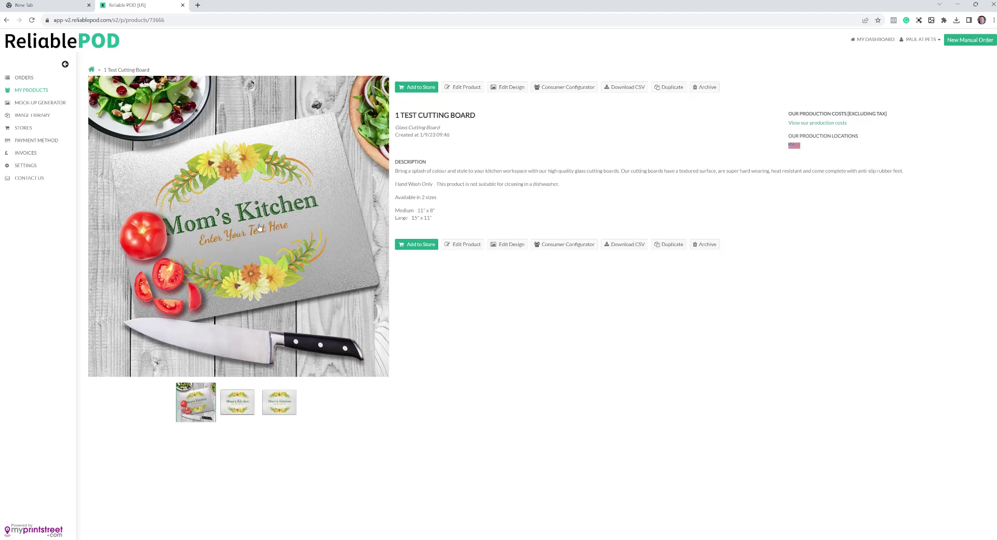
{"action": "left_click", "coordinate": [564, 89]}
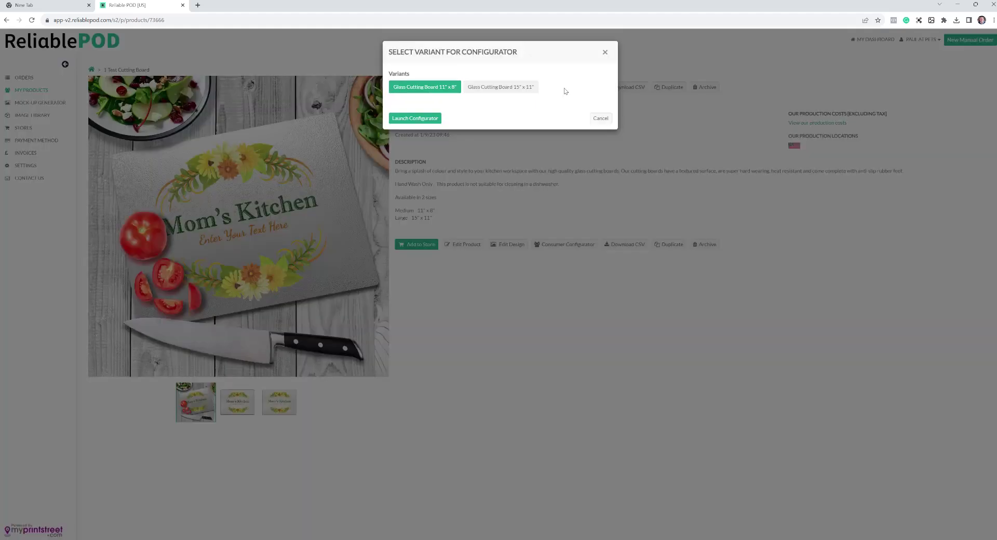
{"action": "left_click", "coordinate": [427, 121]}
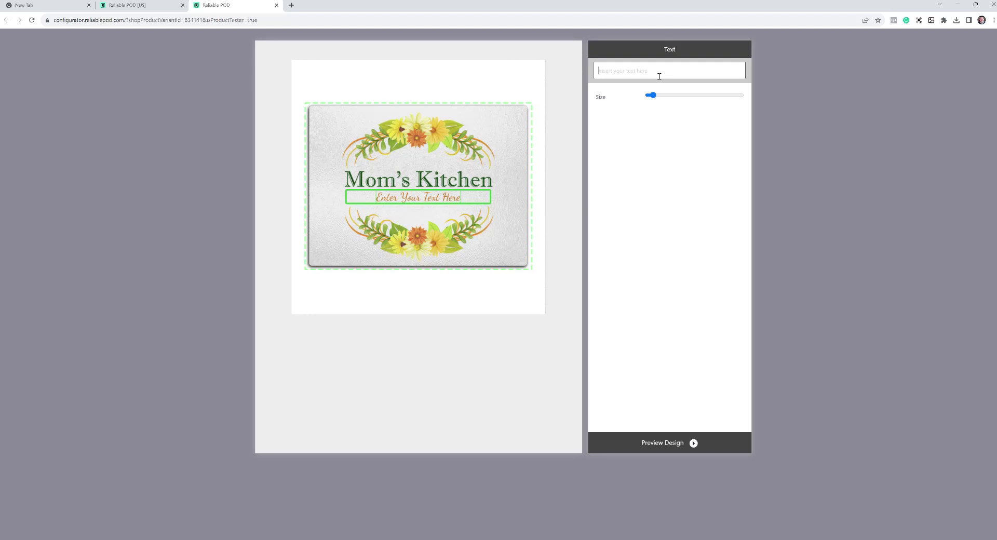
Step: Test the configurator with the text "Mom You Are The Best" at the largest size, preview the design and close the configurator
{"action": "type", "text": "Mom Y"}
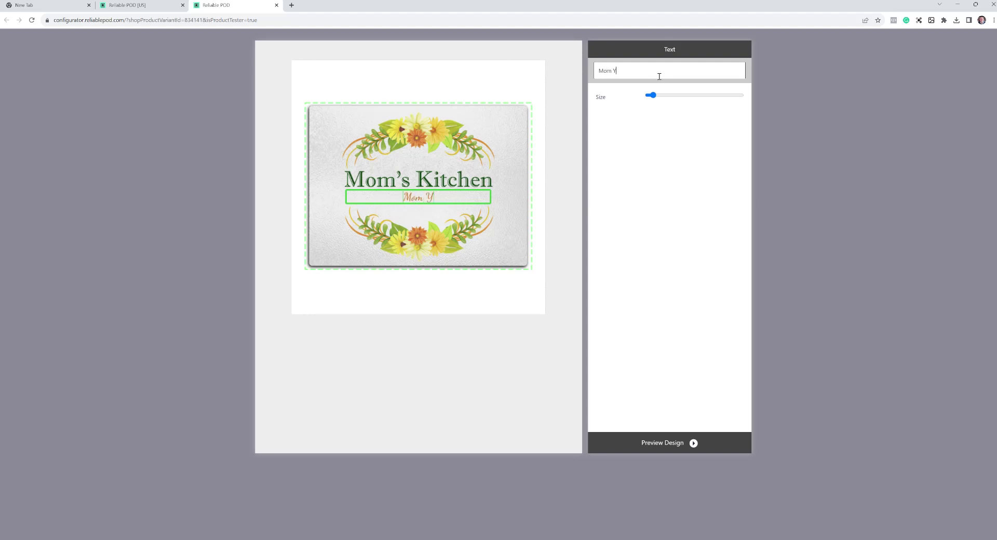
{"action": "type", "text": "ou Are The Best"}
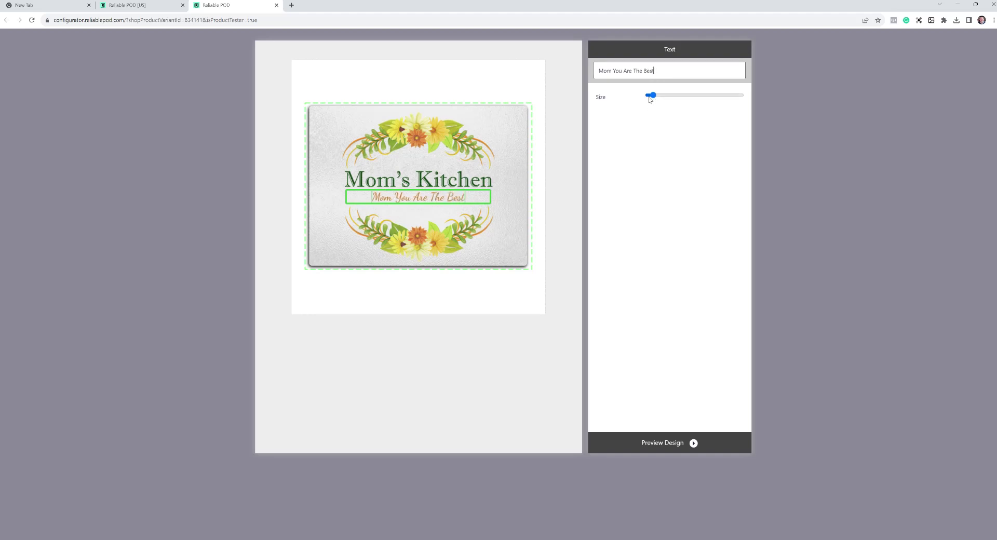
{"action": "left_click_drag", "start_coordinate": [650, 95], "coordinate": [747, 96]}
{"action": "left_click", "coordinate": [692, 447]}
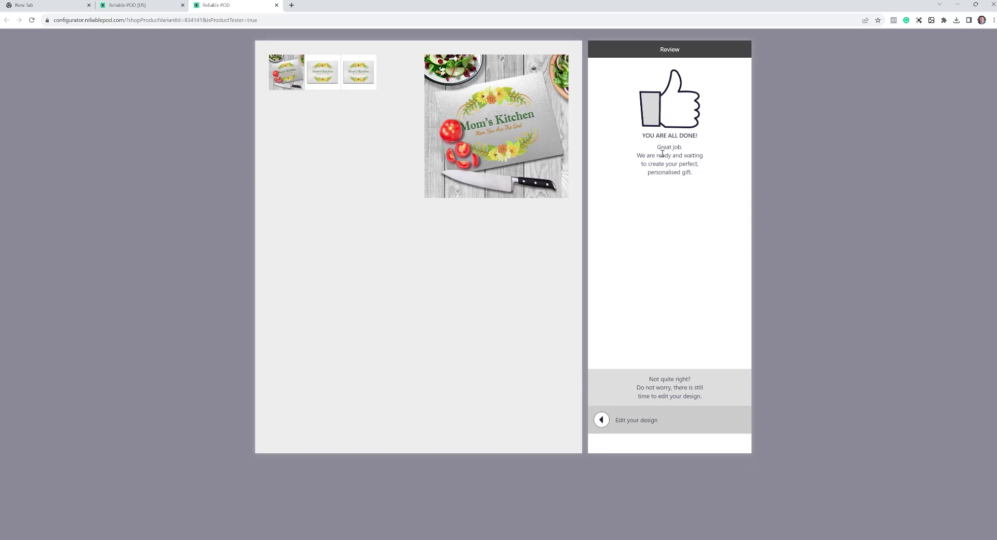
{"action": "key", "text": "ctrl+w"}
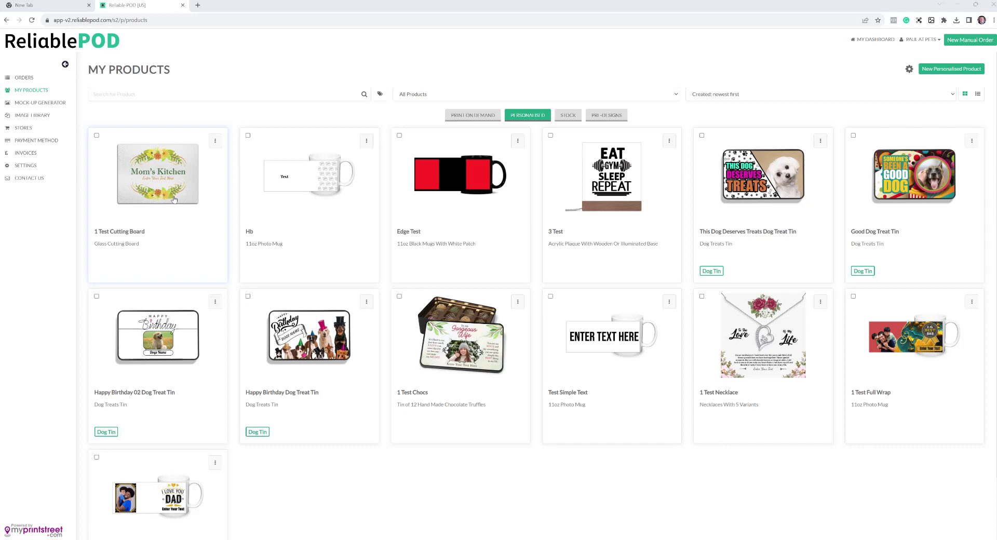
Step: Begin adding 1 Test Cutting Board to the Pets Got Class Etsy store with both size variants and all mock-ups
{"action": "left_click", "coordinate": [215, 143]}
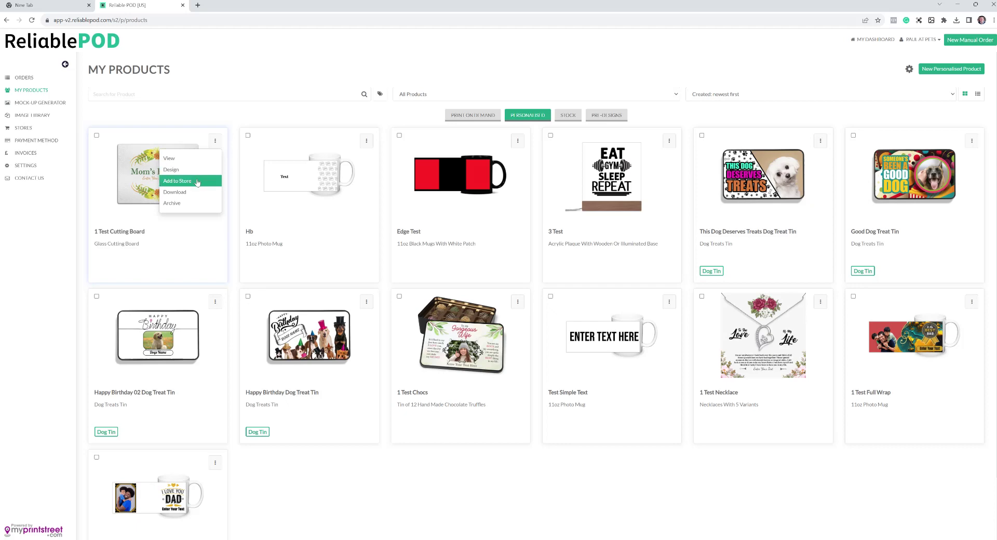
{"action": "left_click", "coordinate": [197, 181]}
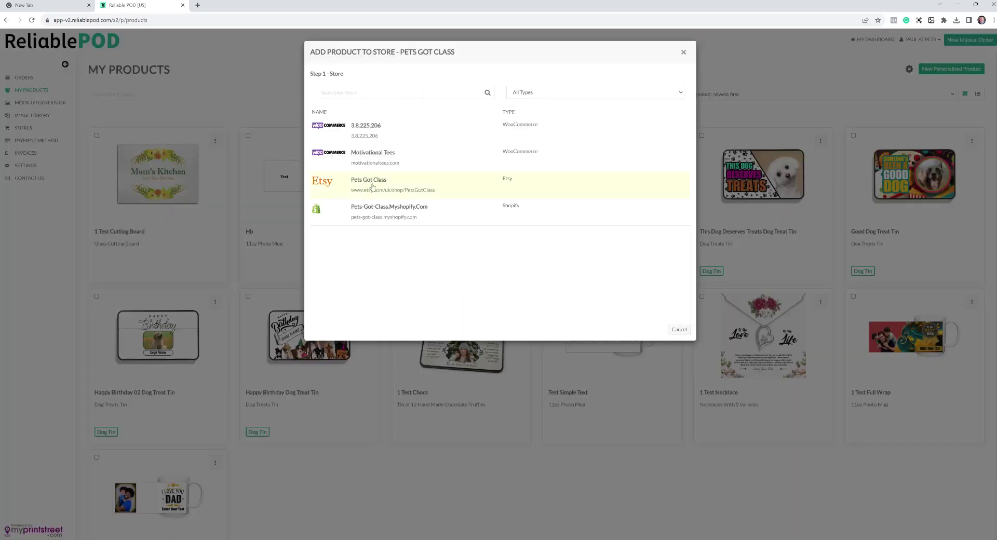
{"action": "left_click", "coordinate": [386, 185]}
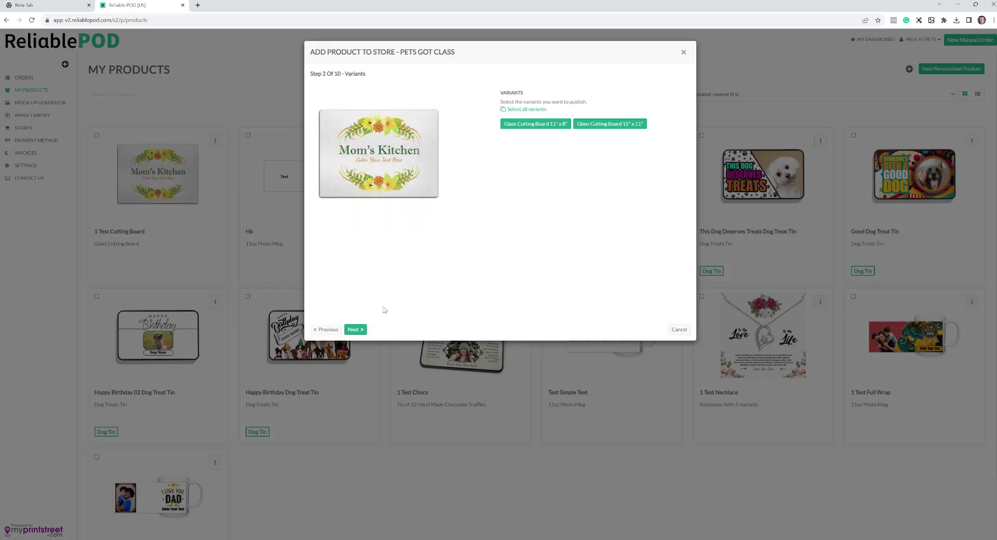
{"action": "left_click", "coordinate": [355, 330]}
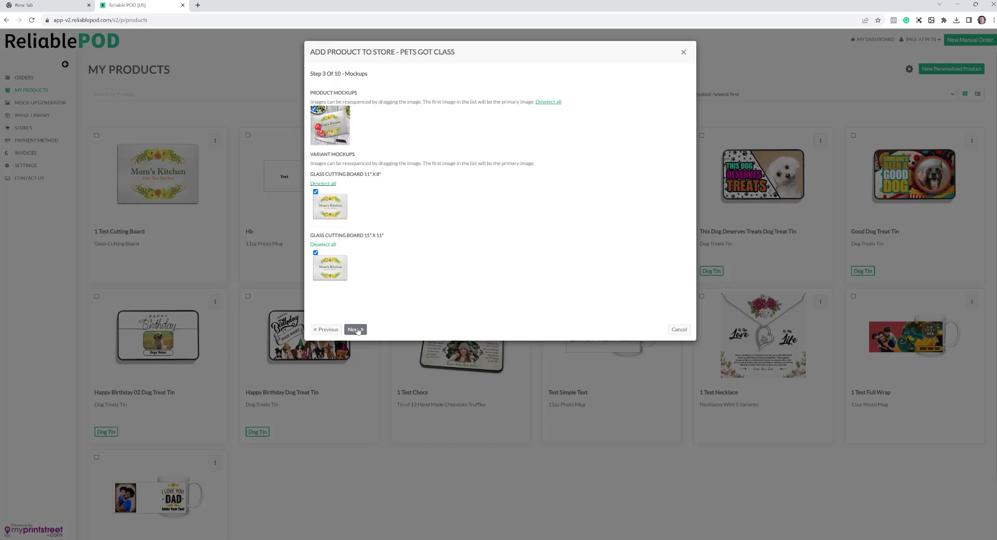
{"action": "left_click", "coordinate": [356, 330]}
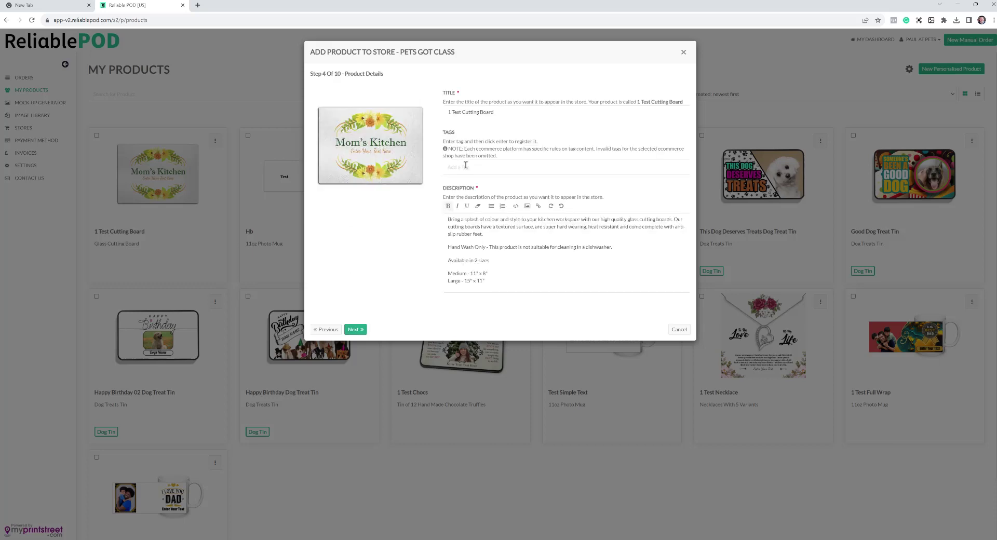
Step: Add the tag "Test" to the store listing and accept its product details
{"action": "type", "text": "Test"}
{"action": "key", "text": "Return"}
{"action": "left_click", "coordinate": [519, 107]}
{"action": "left_click_drag", "start_coordinate": [508, 110], "coordinate": [444, 113]}
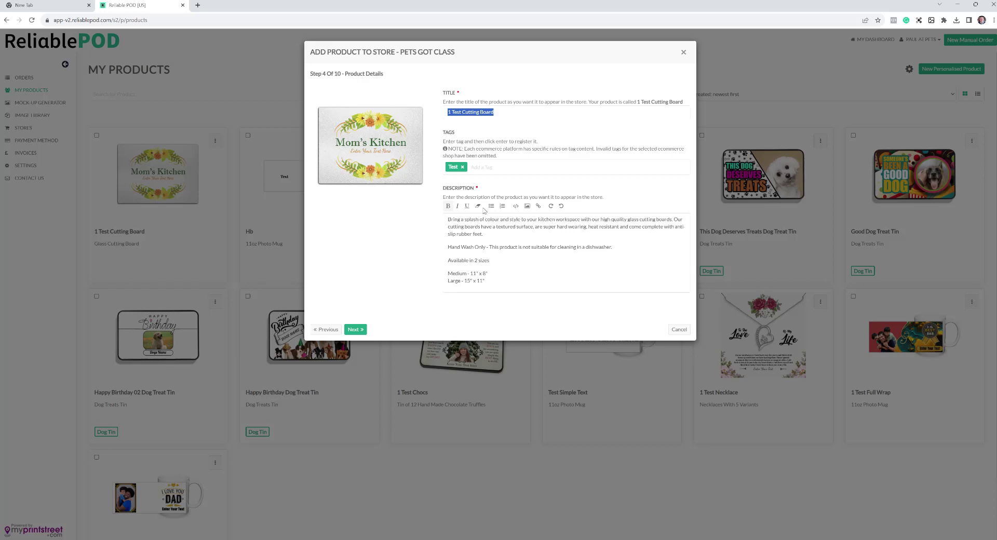
{"action": "left_click", "coordinate": [356, 330]}
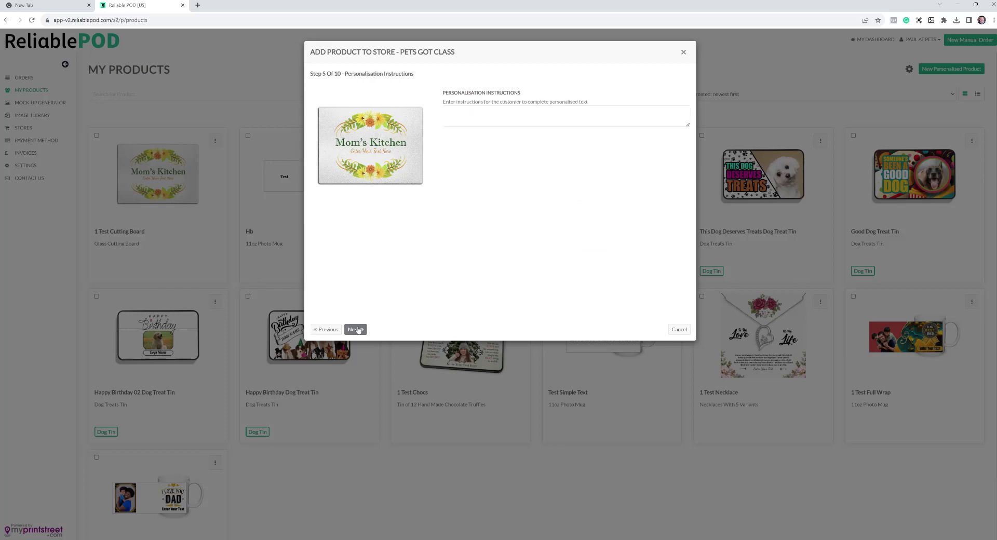
Step: Set the listing's personalisation instructions to "Please enter your text below" and continue to the section choice
{"action": "left_click", "coordinate": [510, 117]}
{"action": "type", "text": "zetsy"}
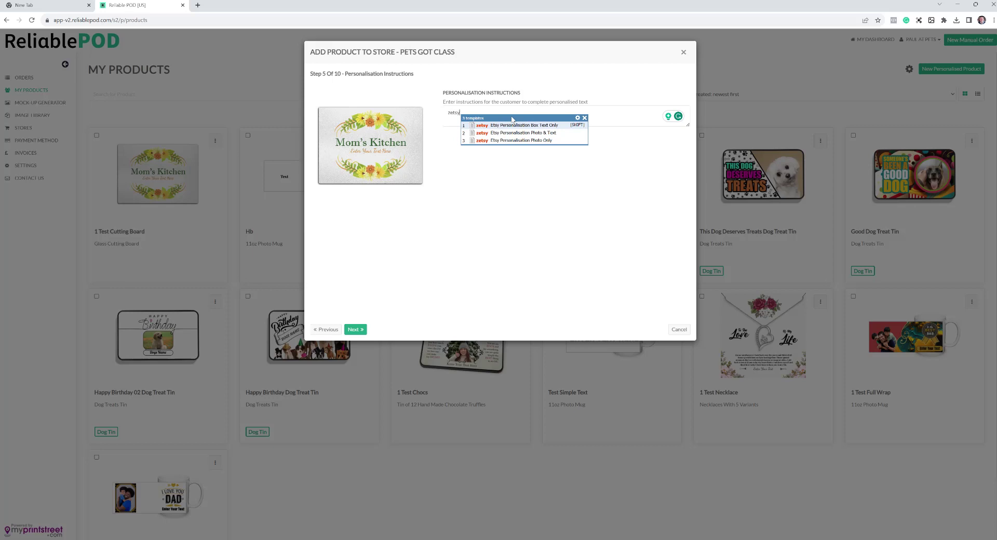
{"action": "key", "text": "shift"}
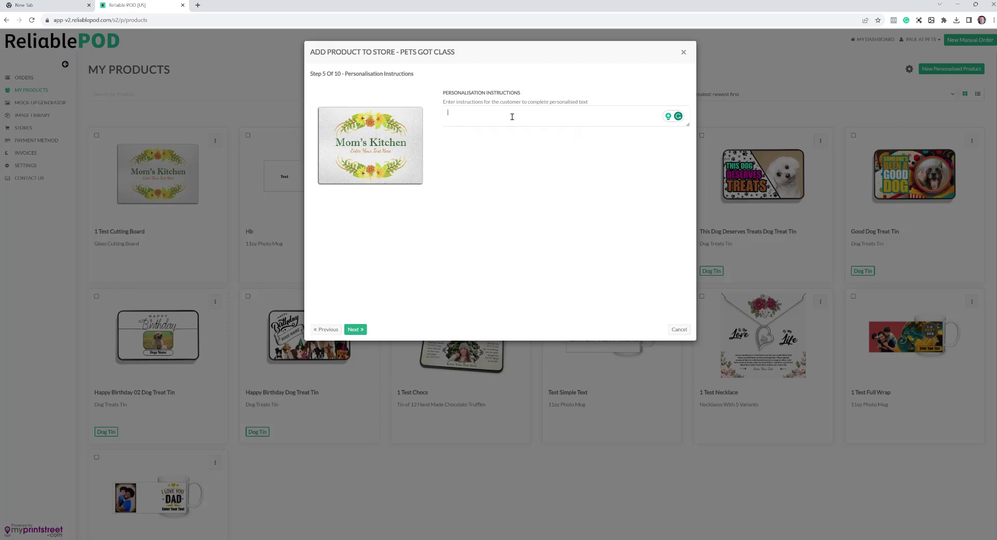
{"action": "type", "text": "Please enter your text below"}
{"action": "left_click", "coordinate": [351, 329]}
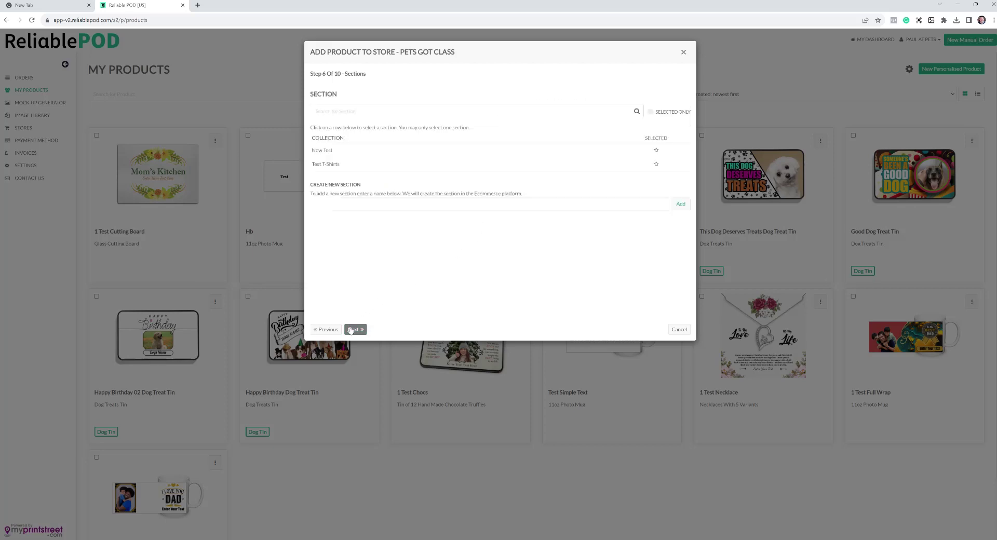
Step: Create a new store section named Kitchen, select it for the listing and continue to the categories
{"action": "left_click", "coordinate": [393, 203]}
{"action": "left_click", "coordinate": [680, 204]}
{"action": "left_click", "coordinate": [656, 150]}
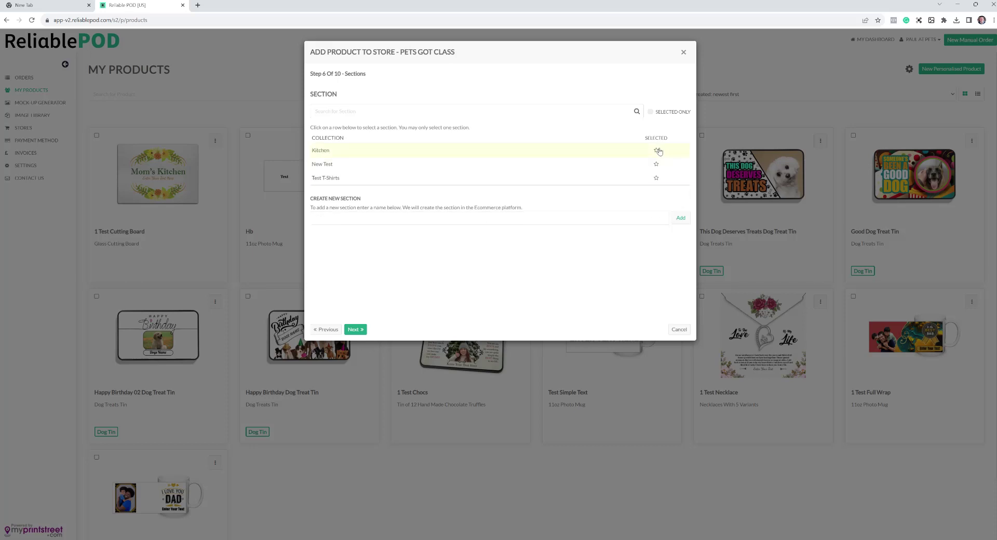
{"action": "left_click", "coordinate": [356, 329]}
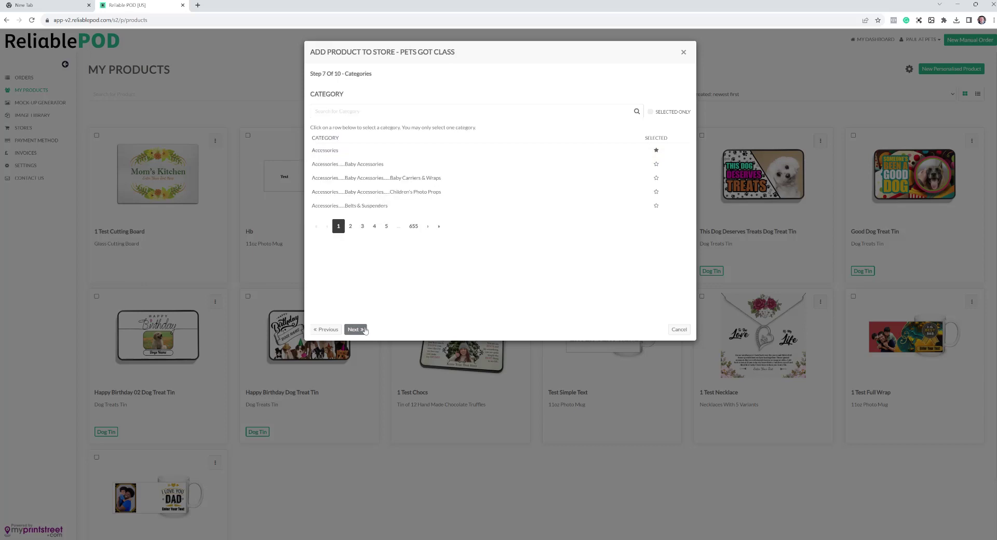
Step: Search the categories for "cutting board", select Cutting Boards under Home & Living, Kitchen & Dining, Cookware, and continue
{"action": "left_click", "coordinate": [381, 112]}
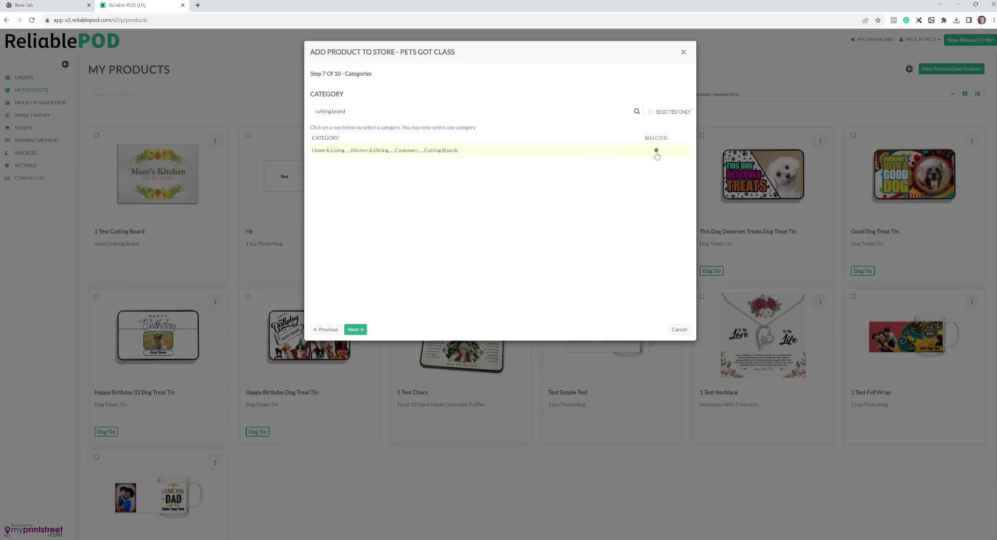
{"action": "left_click", "coordinate": [362, 330]}
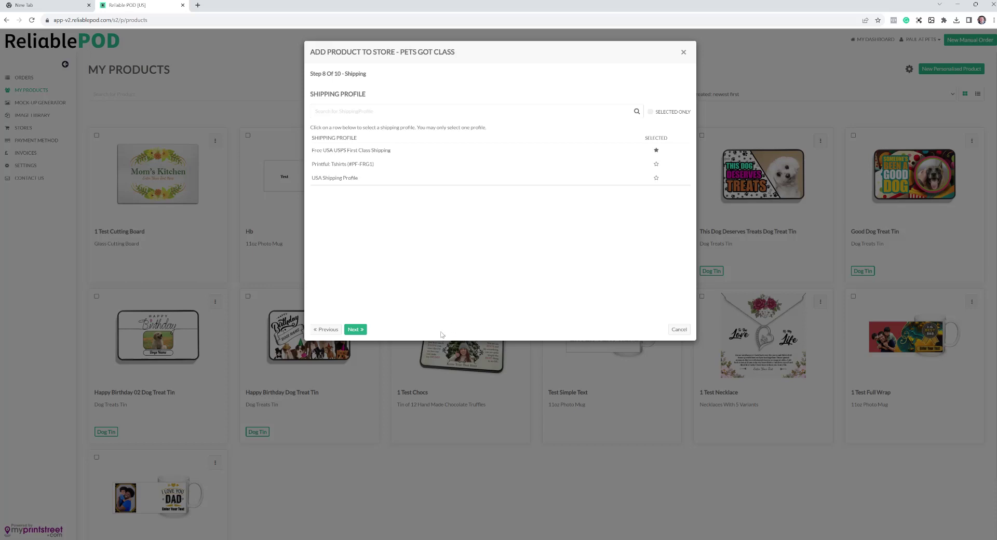
Step: Accept the Free USA USPS First Class Shipping profile, select Reliable POD as production partner and continue to pricing
{"action": "left_click", "coordinate": [358, 331]}
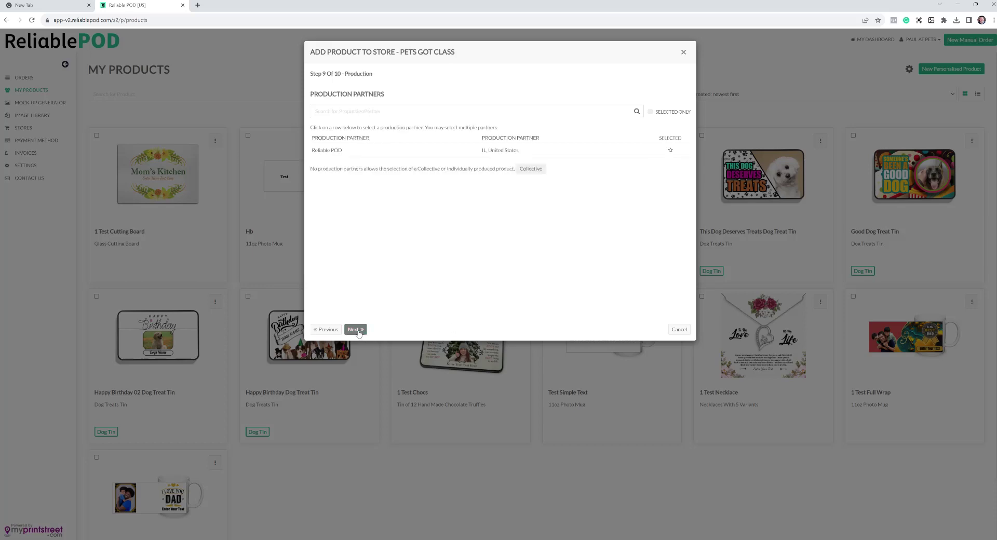
{"action": "left_click", "coordinate": [671, 152]}
{"action": "left_click", "coordinate": [359, 331]}
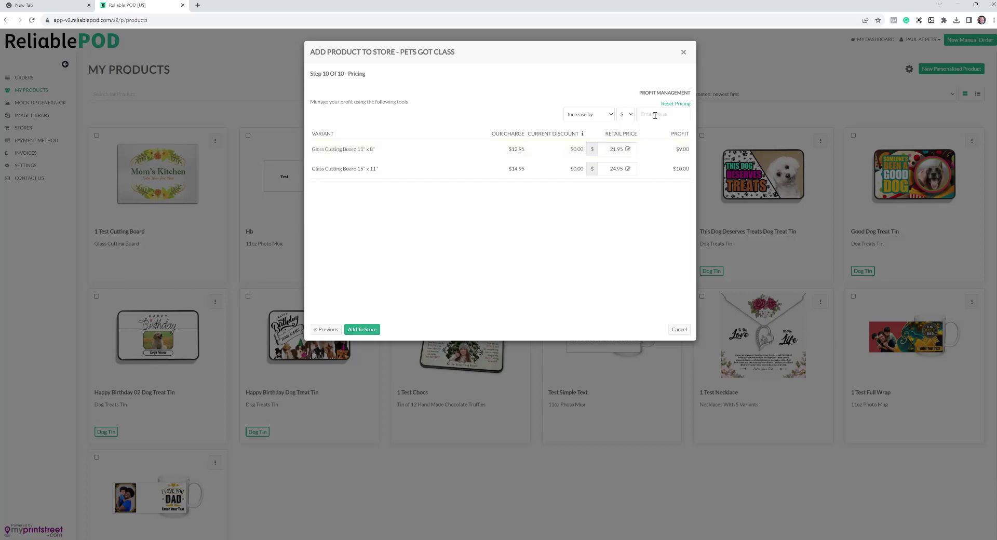
Step: Change the retail price of both cutting board variants to $30.00, add the product to the store and close the confirmation
{"action": "left_click", "coordinate": [609, 115]}
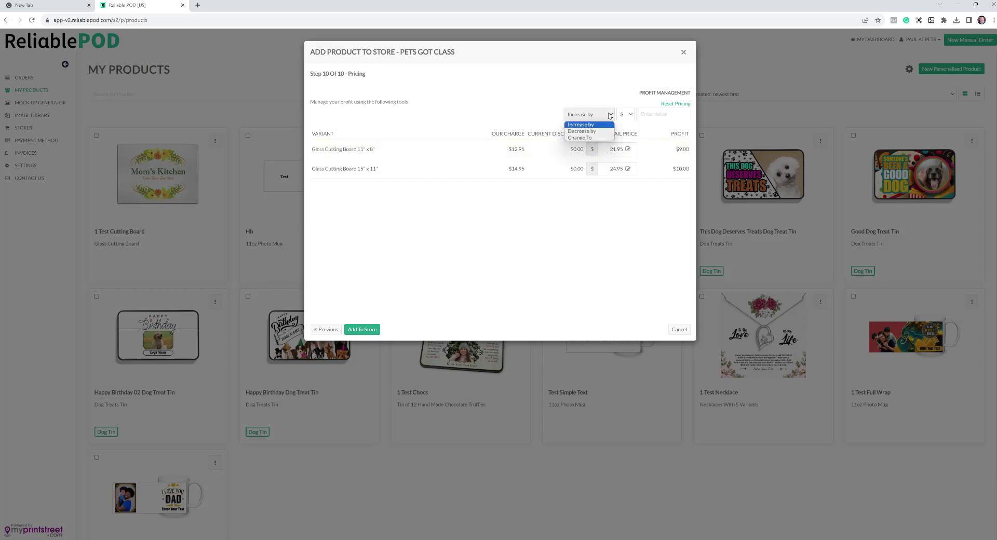
{"action": "left_click", "coordinate": [579, 138]}
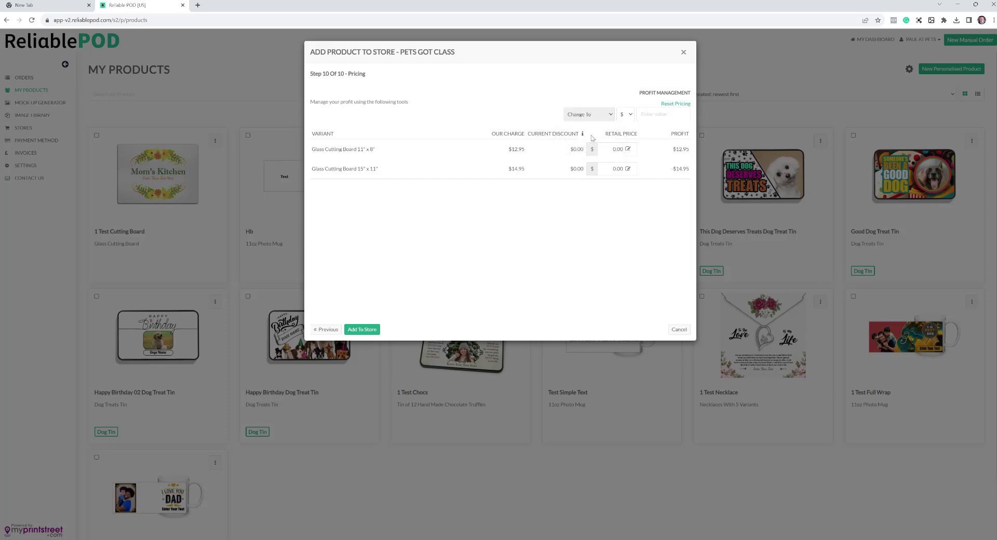
{"action": "type", "text": "300"}
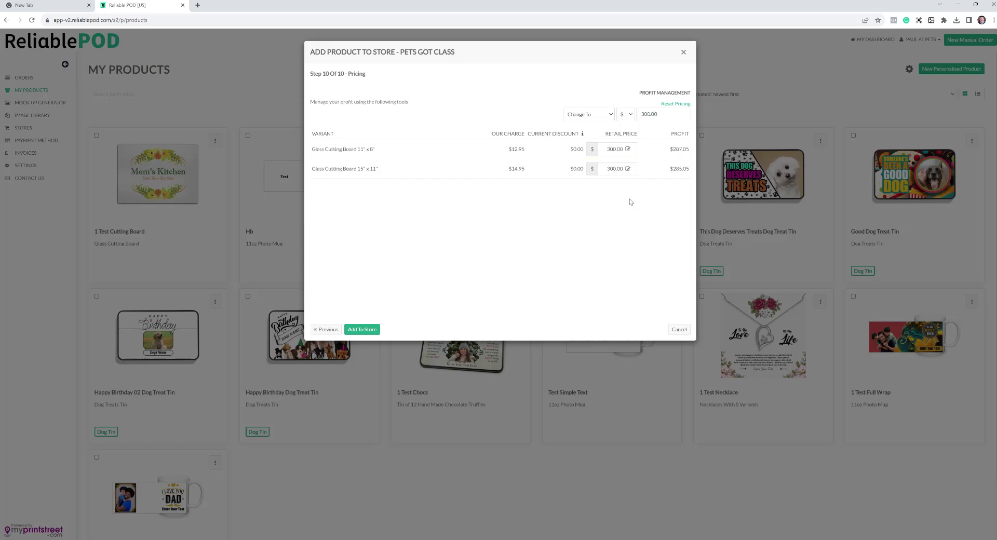
{"action": "key", "text": "BackSpace"}
{"action": "left_click", "coordinate": [373, 329]}
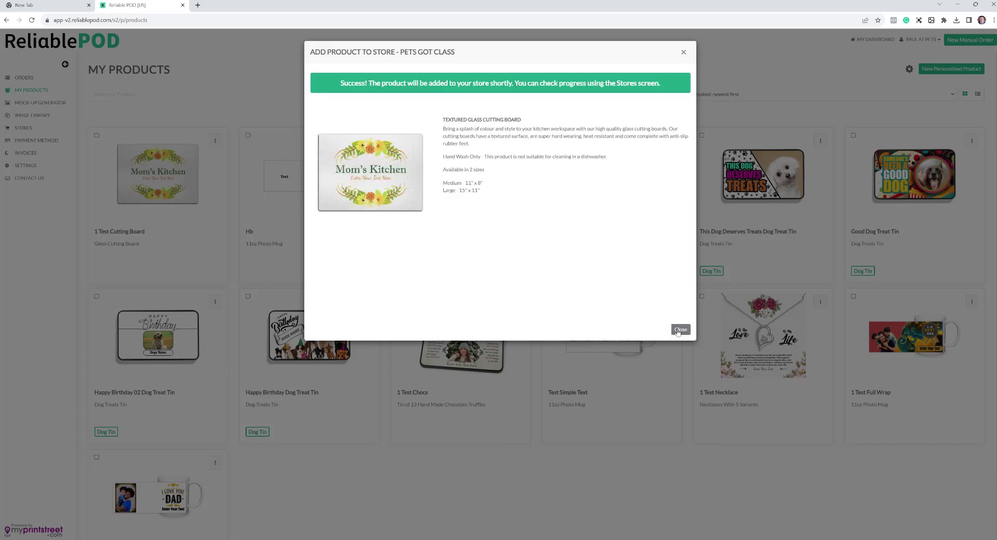
{"action": "left_click", "coordinate": [680, 330]}
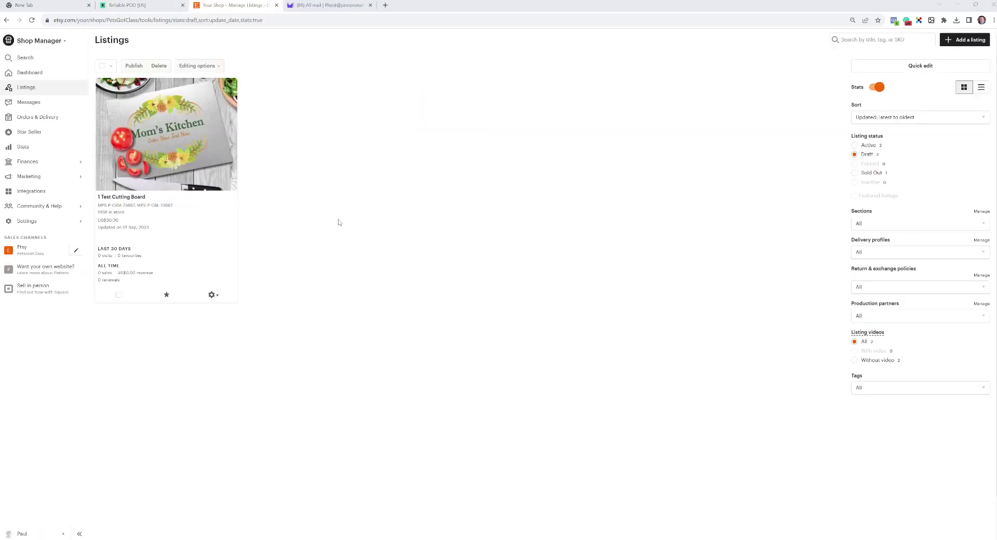
Step: In Etsy Shop Manager, open the 1 Test Cutting Board draft and set the character limit for buyer response to 25
{"action": "left_click", "coordinate": [139, 200]}
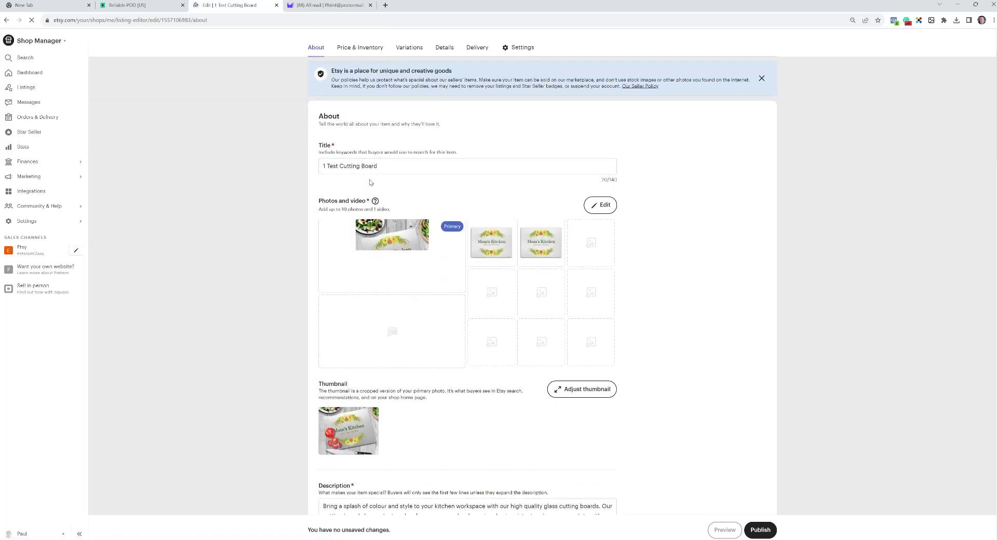
{"action": "left_click", "coordinate": [399, 162]}
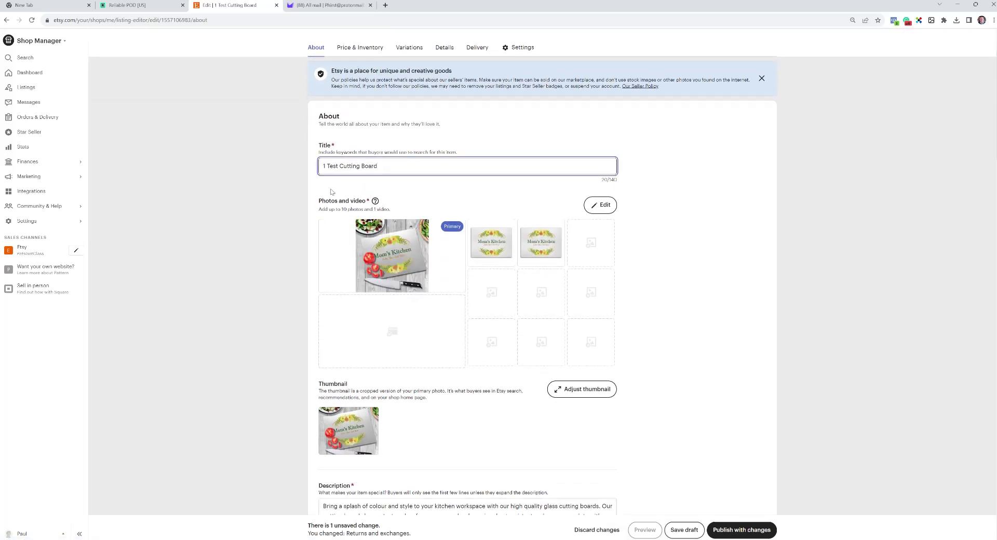
{"action": "scroll", "coordinate": [311, 202], "scroll_direction": "down", "scroll_amount": 3}
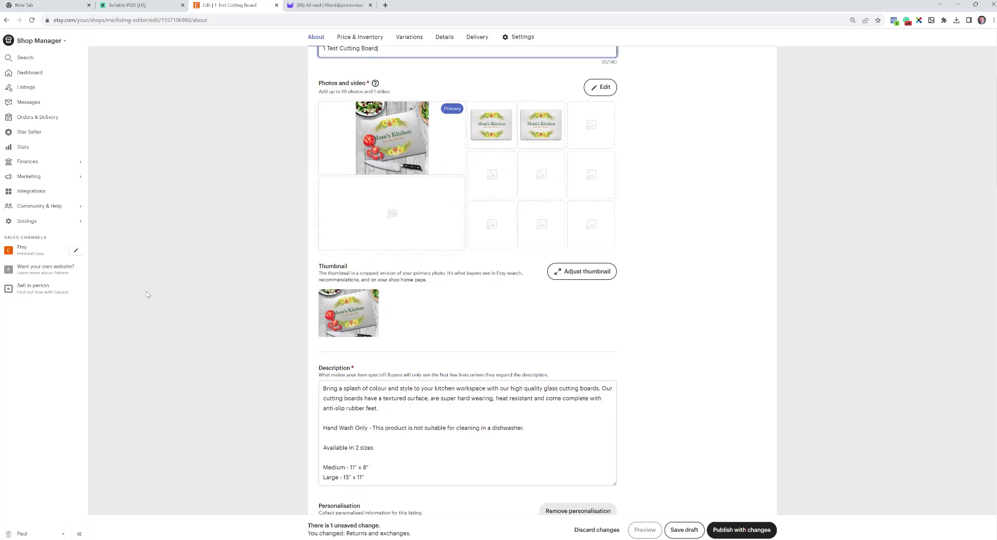
{"action": "scroll", "coordinate": [148, 291], "scroll_direction": "down", "scroll_amount": 3}
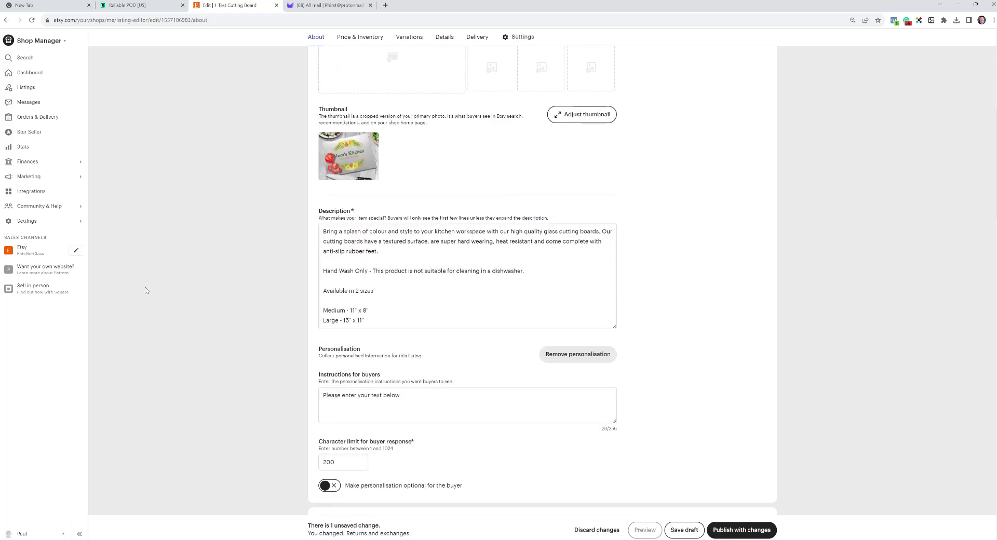
{"action": "scroll", "coordinate": [147, 289], "scroll_direction": "down", "scroll_amount": 2}
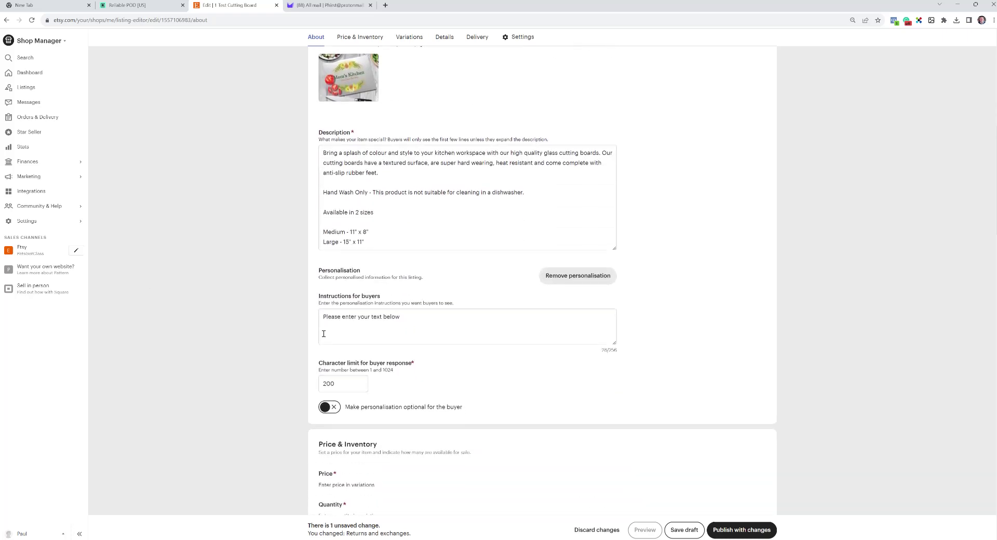
{"action": "double_click", "coordinate": [332, 385]}
{"action": "type", "text": "25"}
{"action": "left_click", "coordinate": [471, 382]}
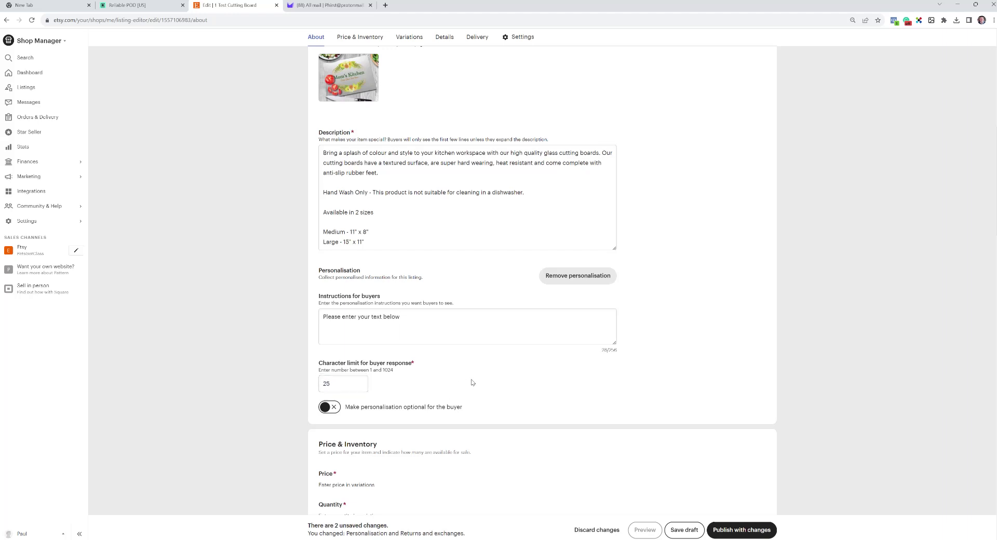
Step: Review the listing's buyer instructions, variation prices, category, tags, delivery option and shop section
{"action": "left_click_drag", "start_coordinate": [410, 320], "coordinate": [297, 323]}
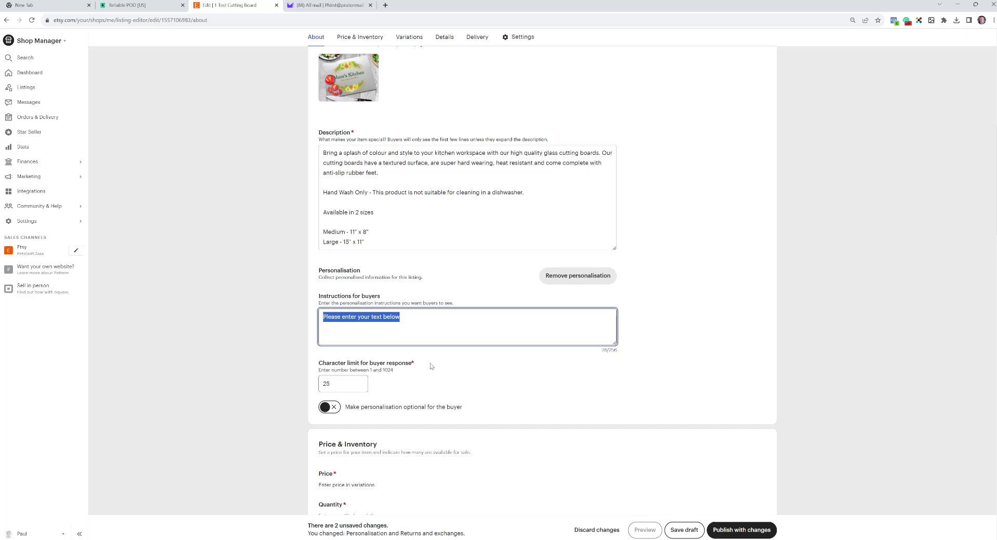
{"action": "scroll", "coordinate": [436, 359], "scroll_direction": "down", "scroll_amount": 2}
{"action": "scroll", "coordinate": [436, 359], "scroll_direction": "down", "scroll_amount": 8}
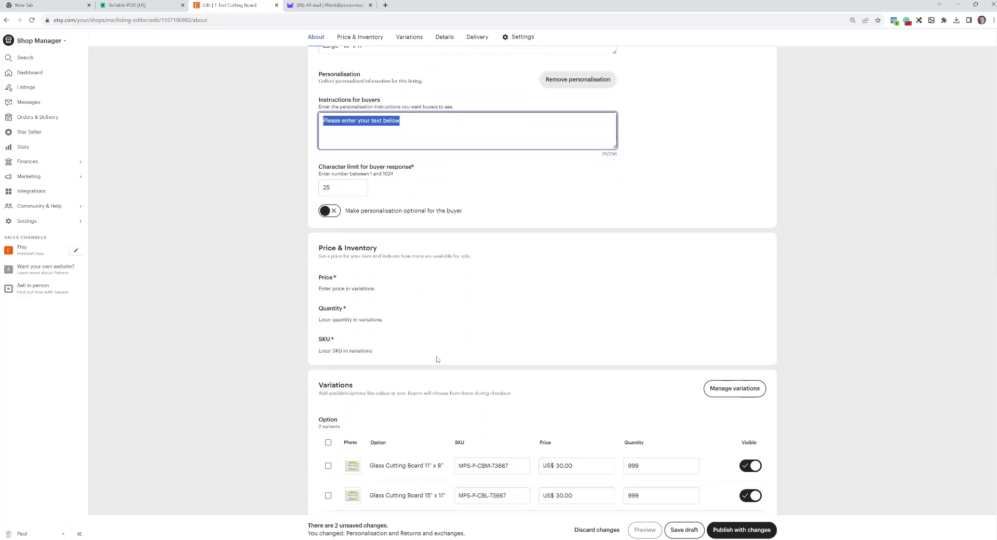
{"action": "scroll", "coordinate": [436, 355], "scroll_direction": "down", "scroll_amount": 5}
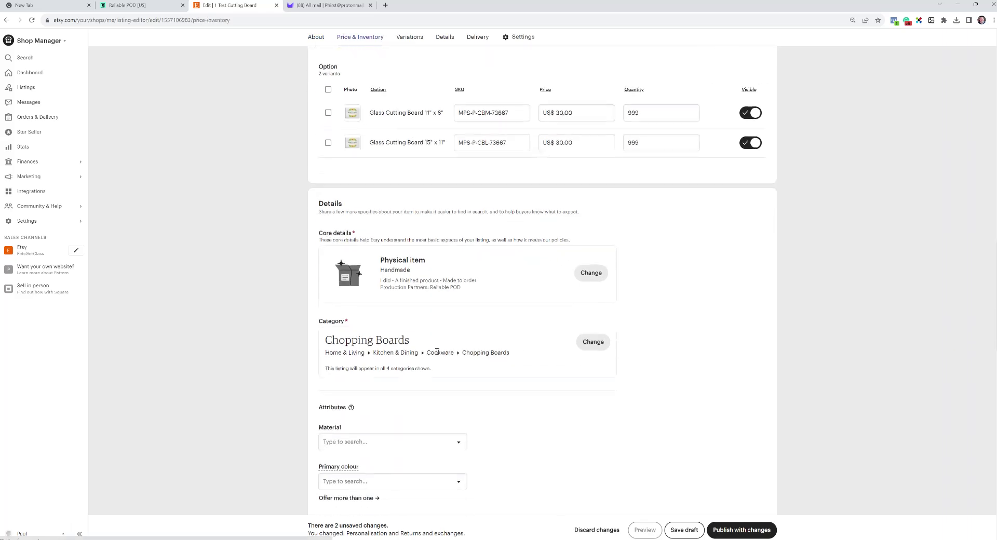
{"action": "scroll", "coordinate": [455, 347], "scroll_direction": "down", "scroll_amount": 4}
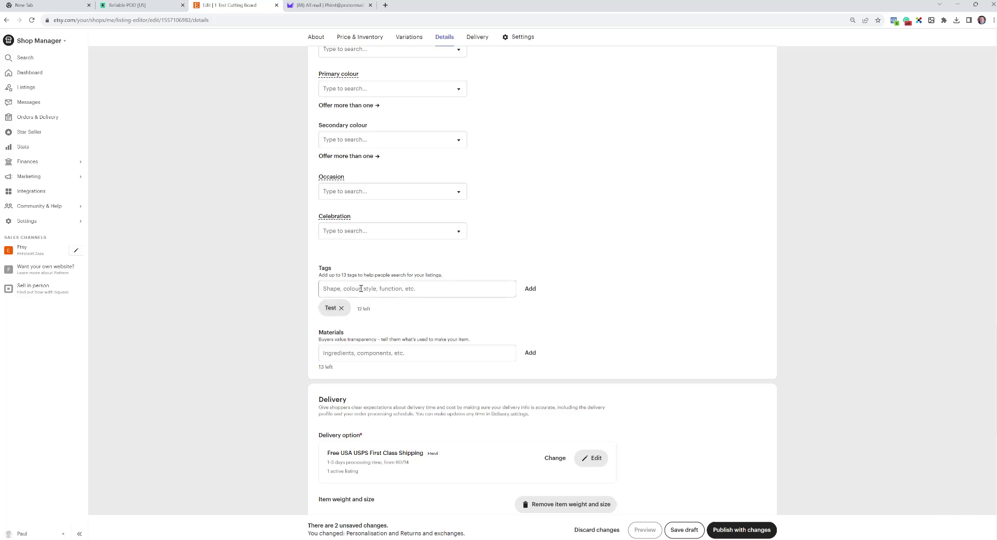
{"action": "scroll", "coordinate": [363, 291], "scroll_direction": "down", "scroll_amount": 10}
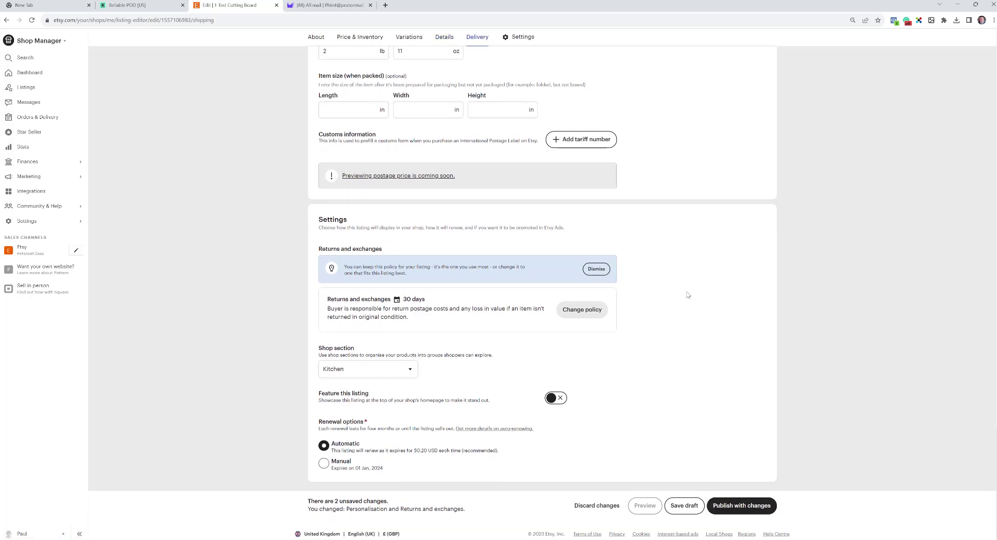
{"action": "scroll", "coordinate": [688, 295], "scroll_direction": "up", "scroll_amount": 20}
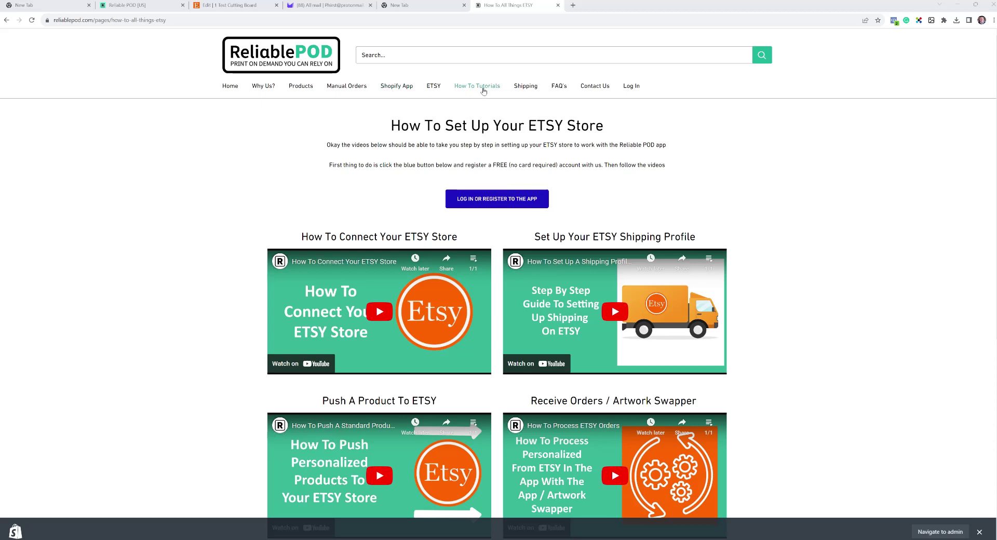
Step: Look over the Etsy store set-up tutorial videos on the Reliable POD website
{"action": "scroll", "coordinate": [460, 129], "scroll_direction": "down", "scroll_amount": 4}
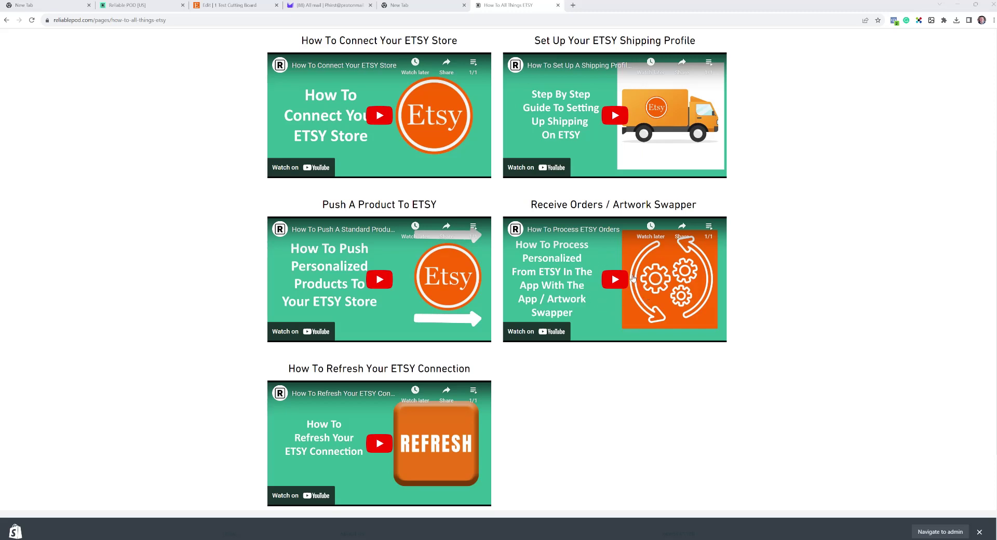
{"action": "scroll", "coordinate": [633, 279], "scroll_direction": "up", "scroll_amount": 4}
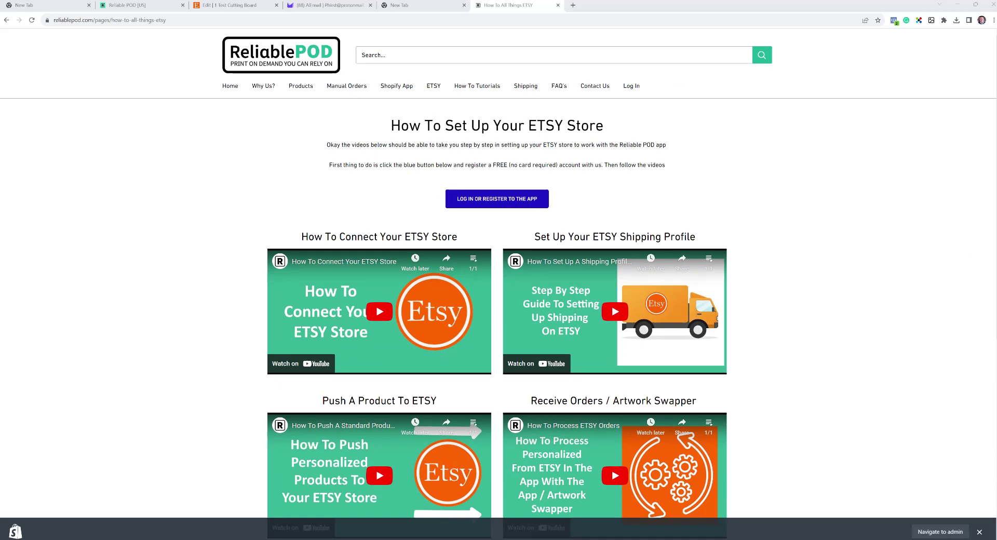